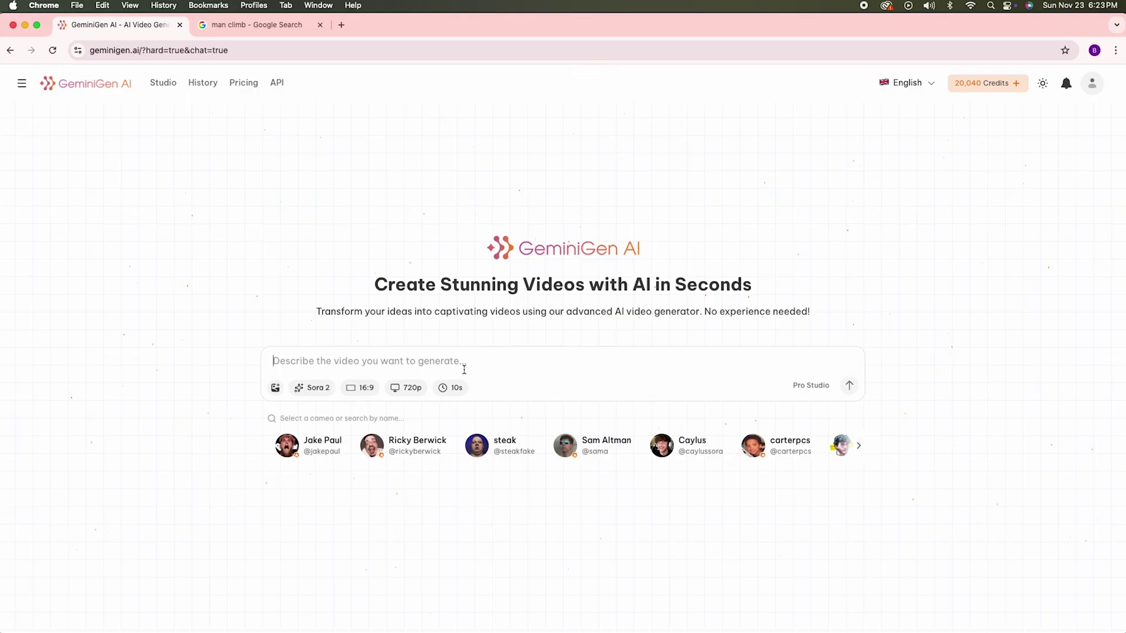
# - Paste the young-man rock-climbing prompt, check it, and submit it for generation
pyautogui.write('‘A young man climbing steep rocky terrain while the camera tracks him with realistic movement and natural background sound.’')
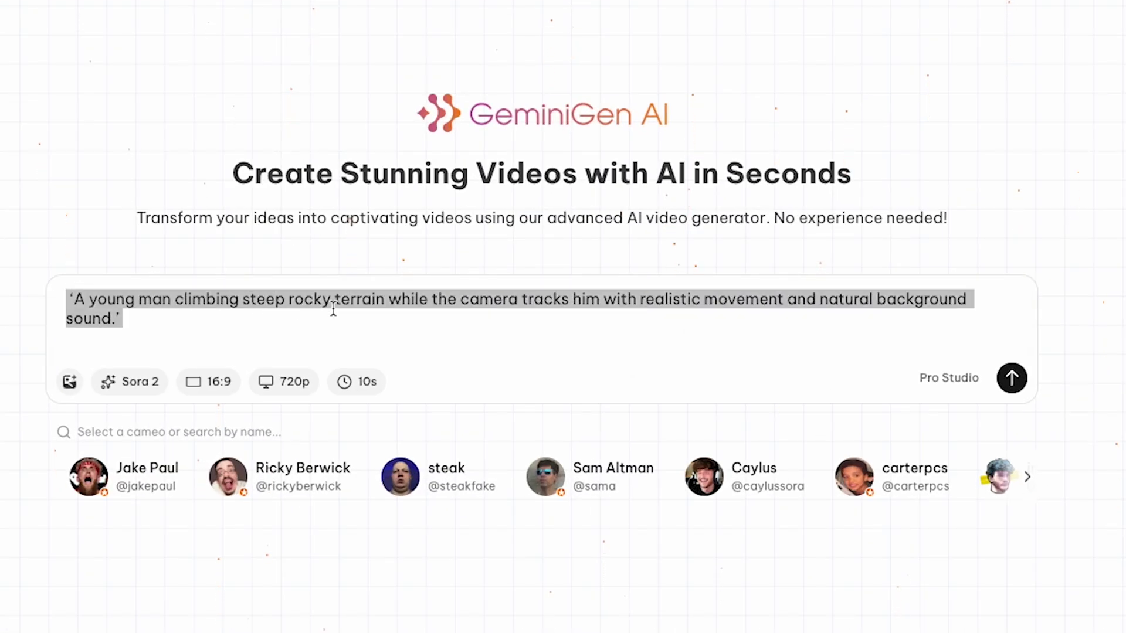
pyautogui.moveTo(274, 305); pyautogui.dragTo(388, 305)
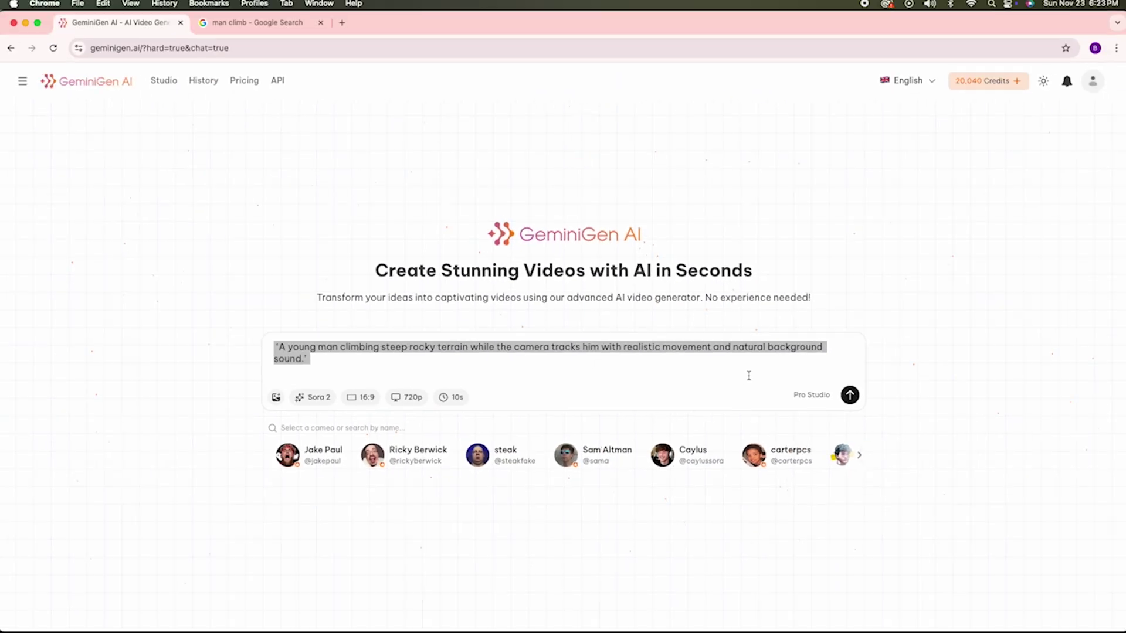
pyautogui.press('Return')
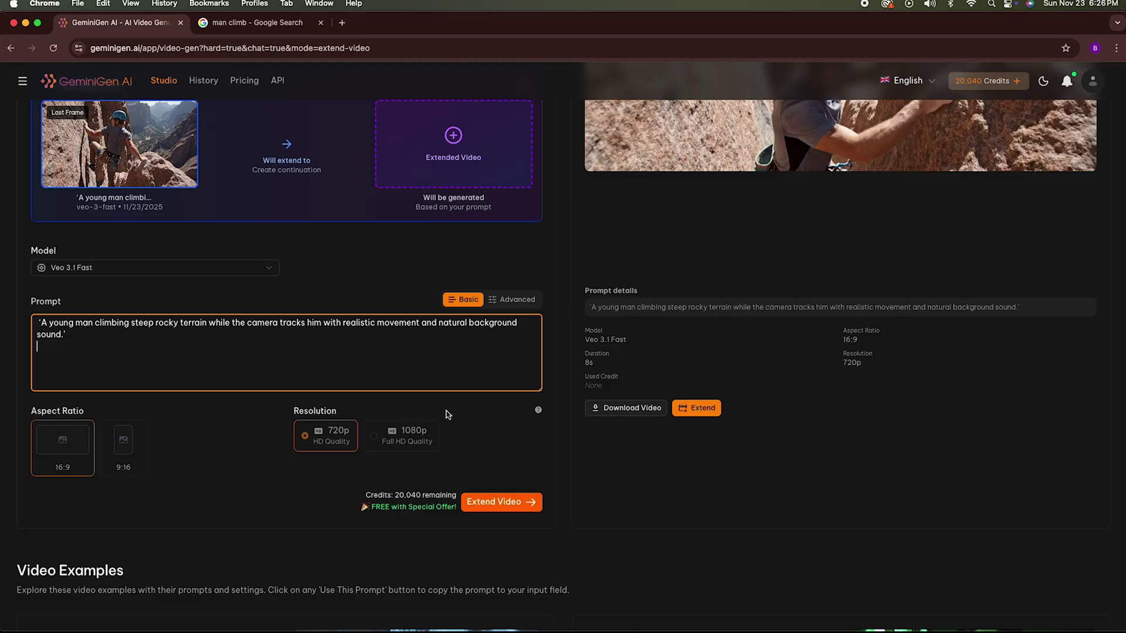
pyautogui.scroll(2, 446, 414)
pyautogui.scroll(-2, 350, 401)
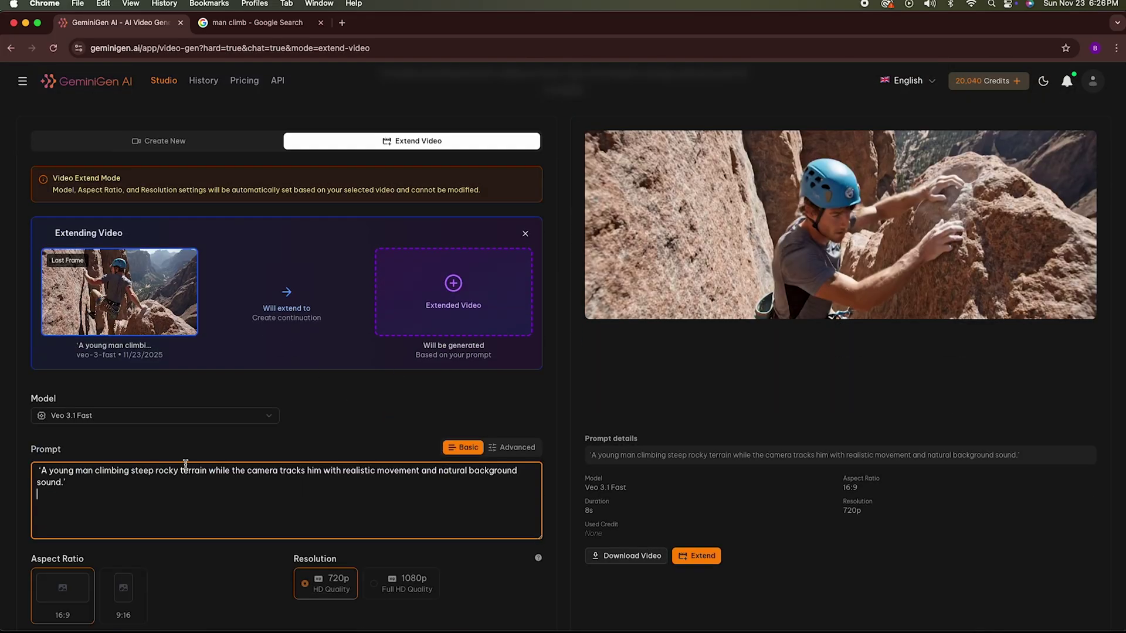
pyautogui.scroll(-3, 96, 490)
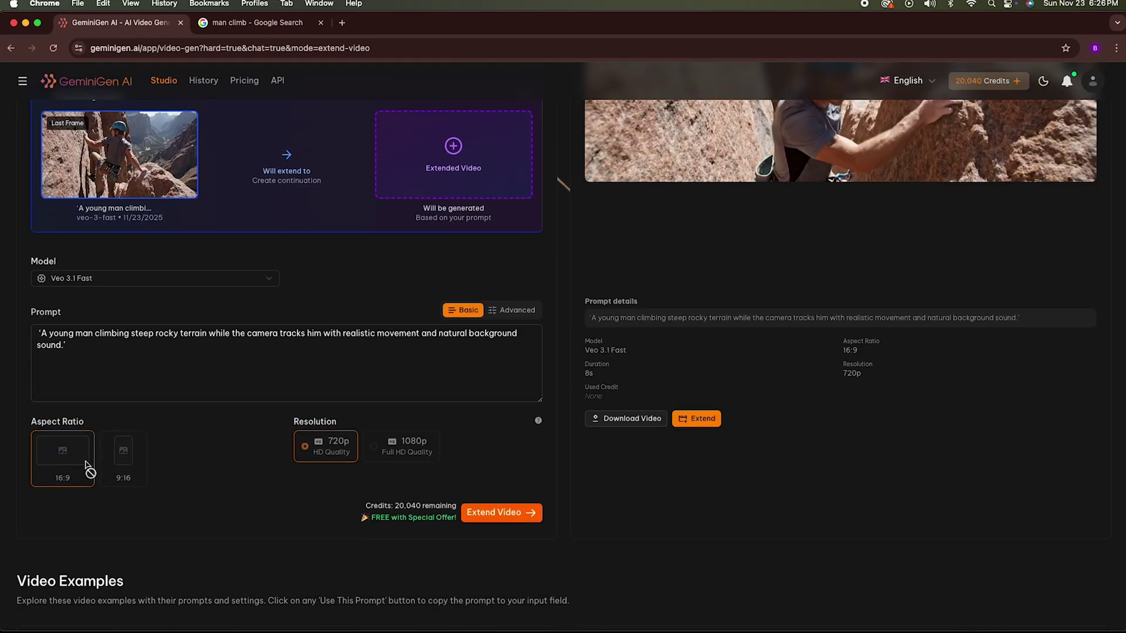
pyautogui.scroll(5, 404, 439)
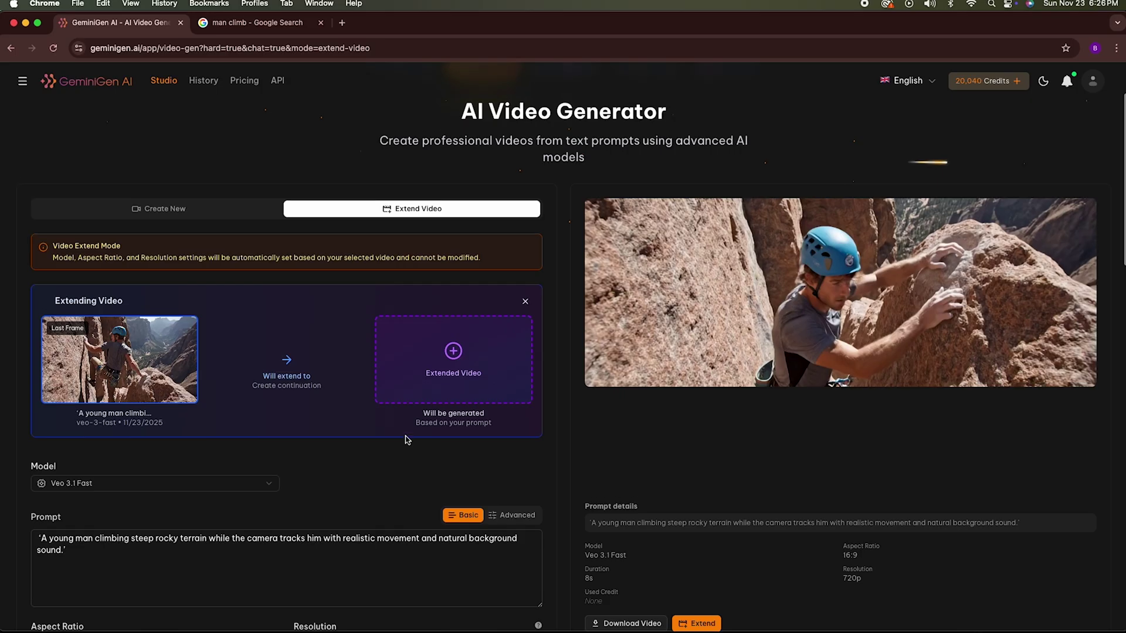
pyautogui.scroll(-1, 166, 476)
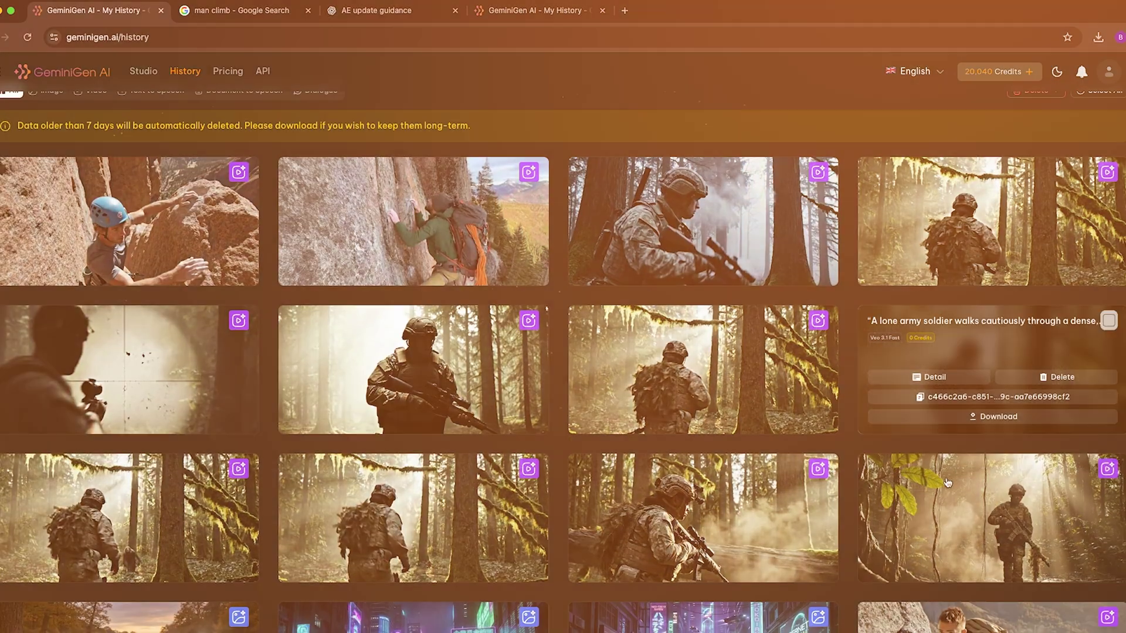
pyautogui.scroll(-2, 976, 497)
pyautogui.scroll(-2, 977, 497)
pyautogui.scroll(-2, 978, 498)
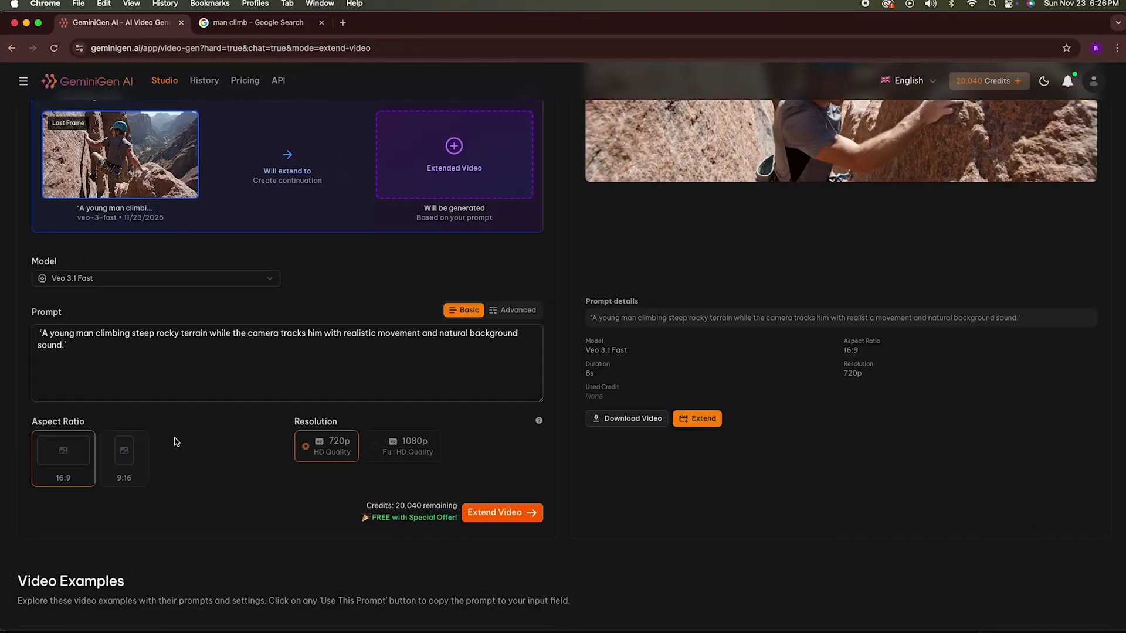
pyautogui.scroll(5, 486, 487)
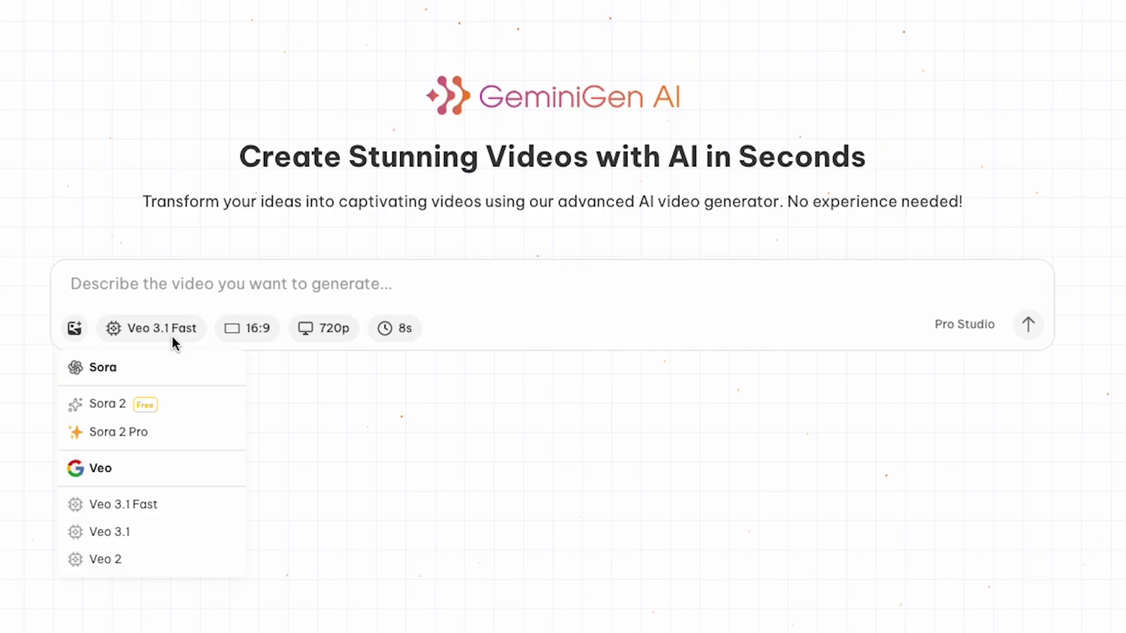
# - Close the model dropdown listing the Sora and Veo video models
pyautogui.click(173, 343)
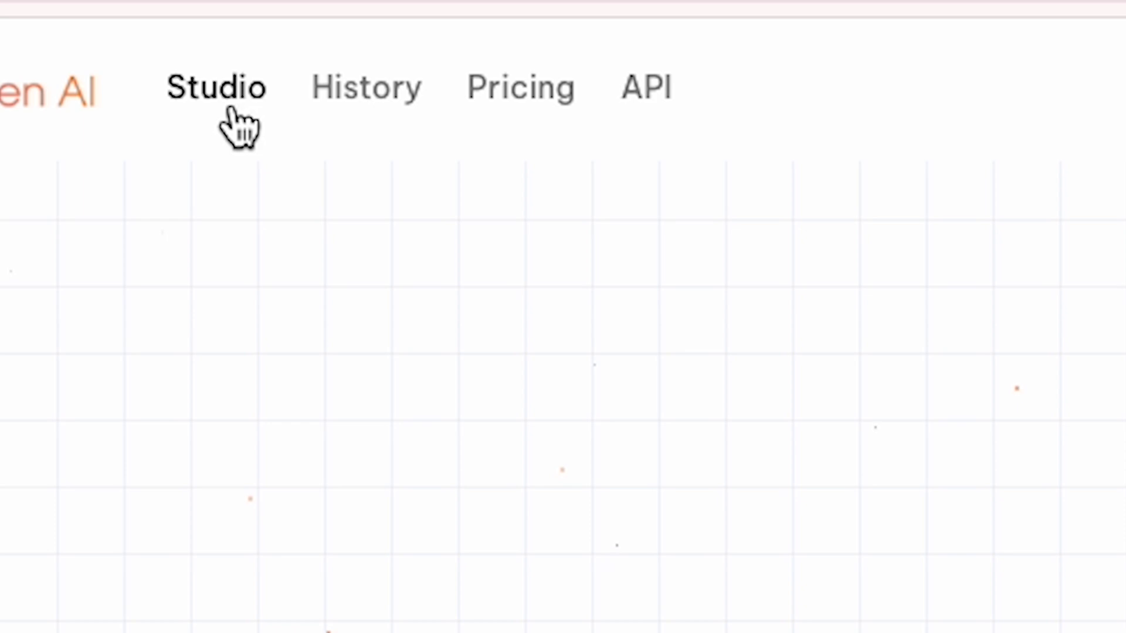
# - Open the Studio AI Video Generator, then switch to the Imagen image generator
pyautogui.click(231, 109)
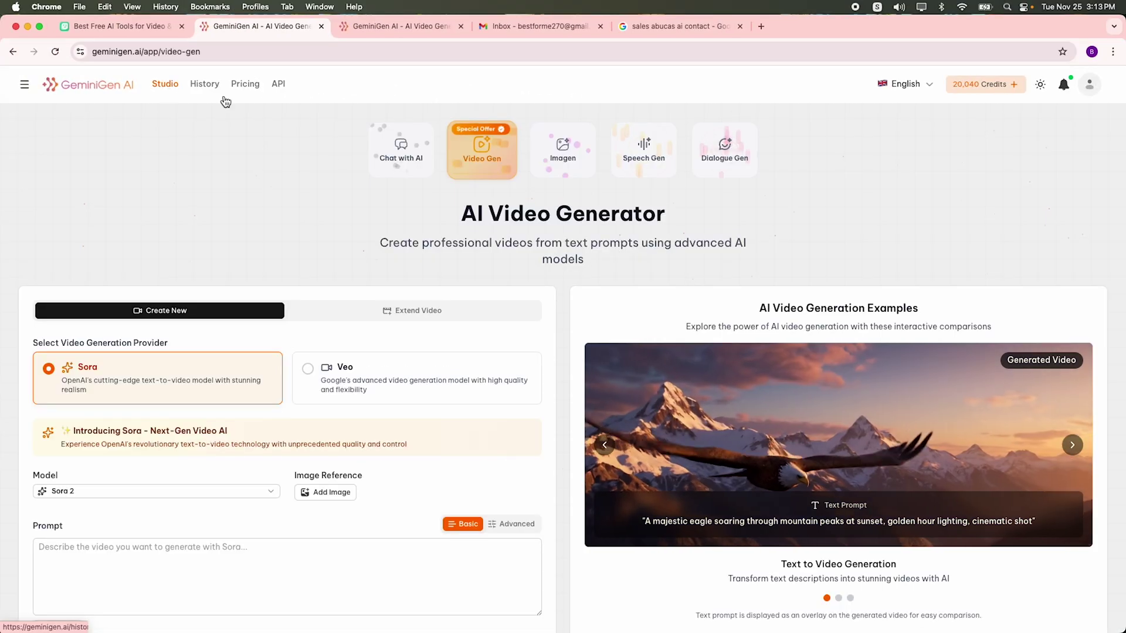
pyautogui.scroll(-3, 345, 314)
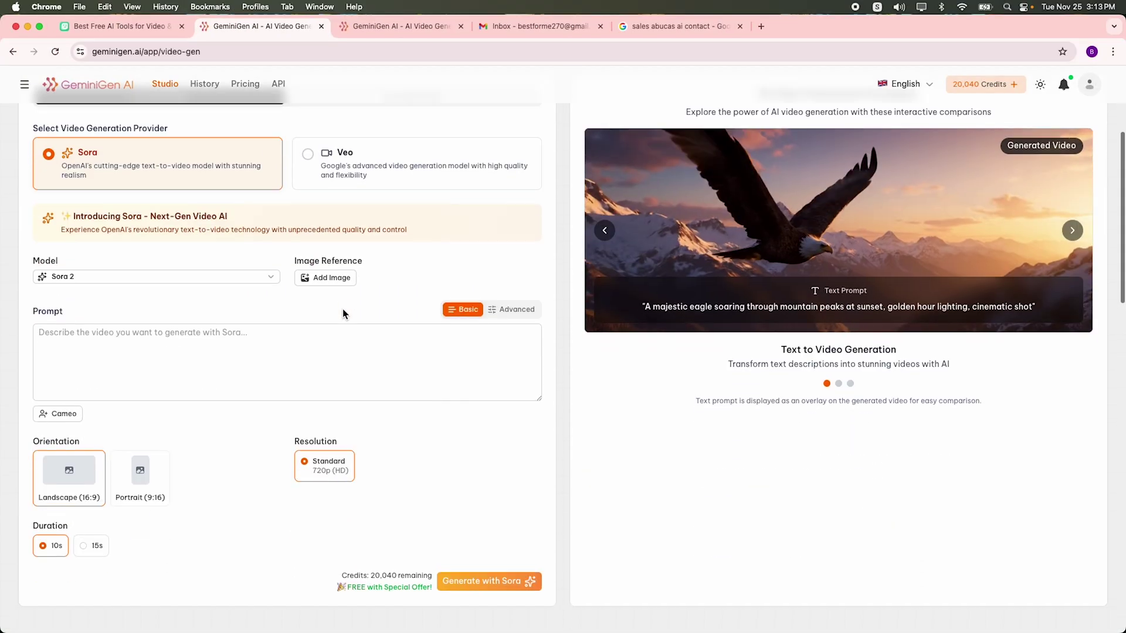
pyautogui.scroll(3, 345, 314)
pyautogui.scroll(-2, 345, 316)
pyautogui.scroll(-10, 379, 352)
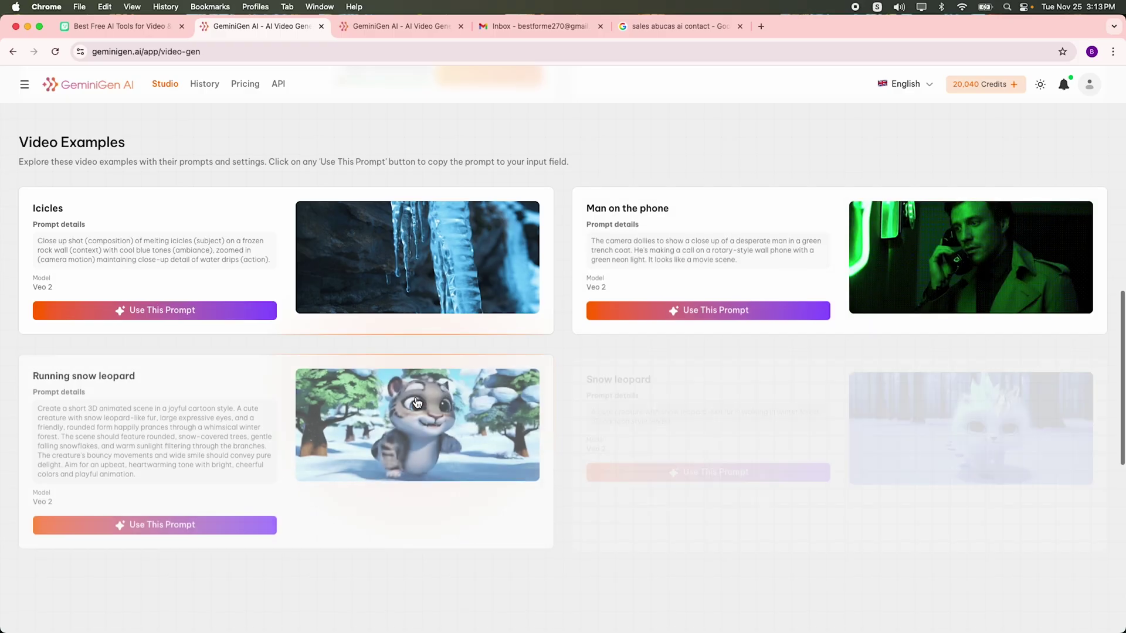
pyautogui.scroll(8, 418, 400)
pyautogui.scroll(3, 417, 401)
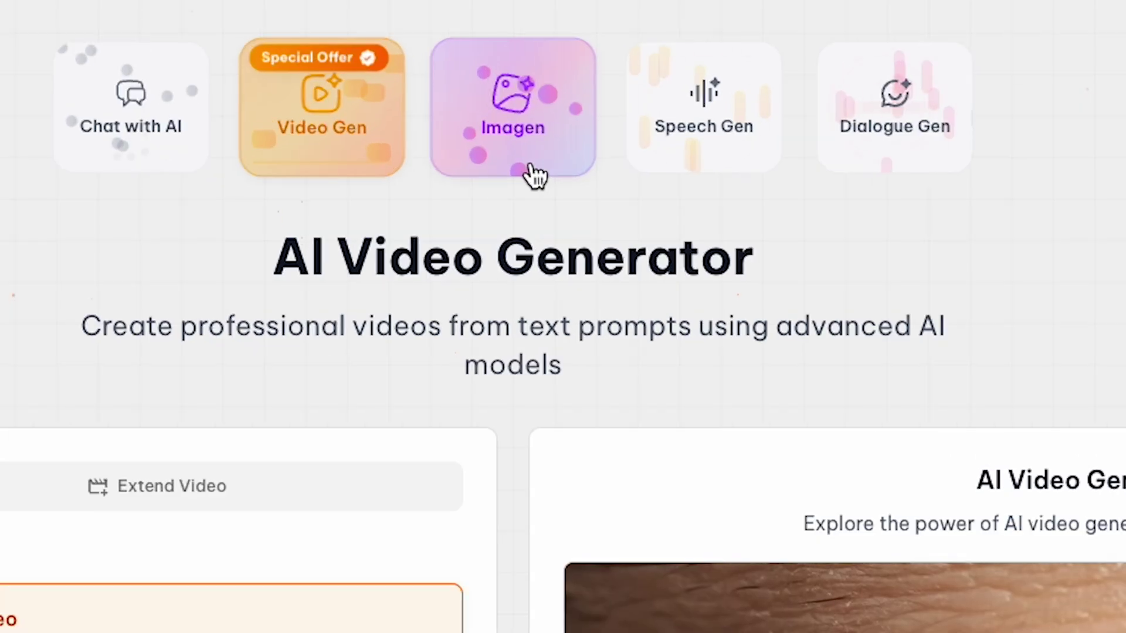
pyautogui.click(533, 173)
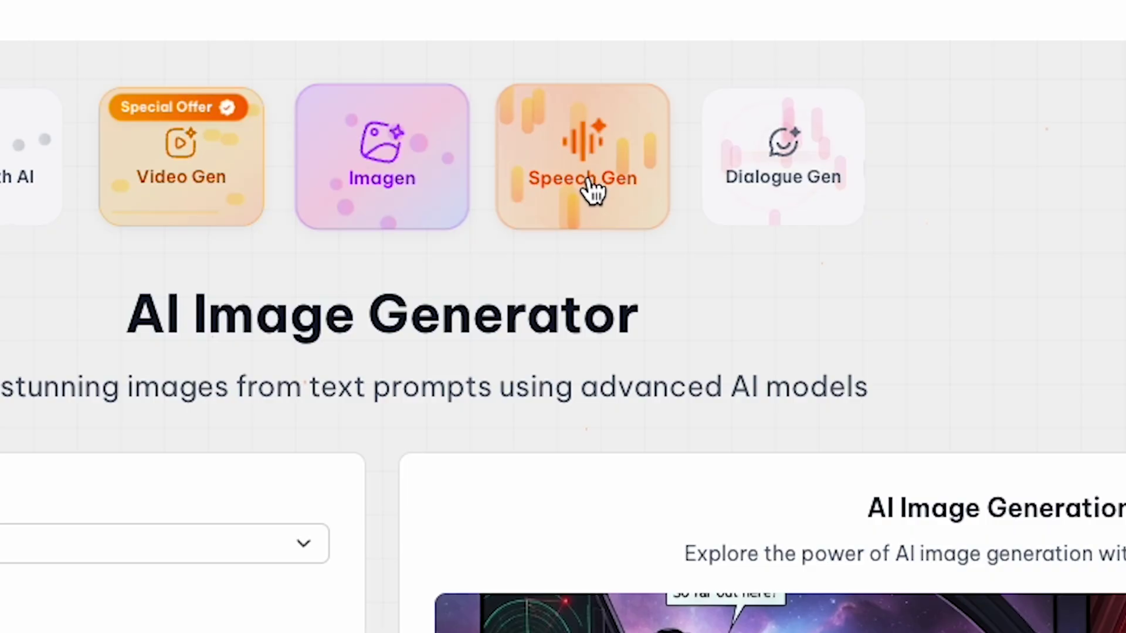
# - Switch to the Speech Gen page to see the Gemini voices list
pyautogui.click(598, 231)
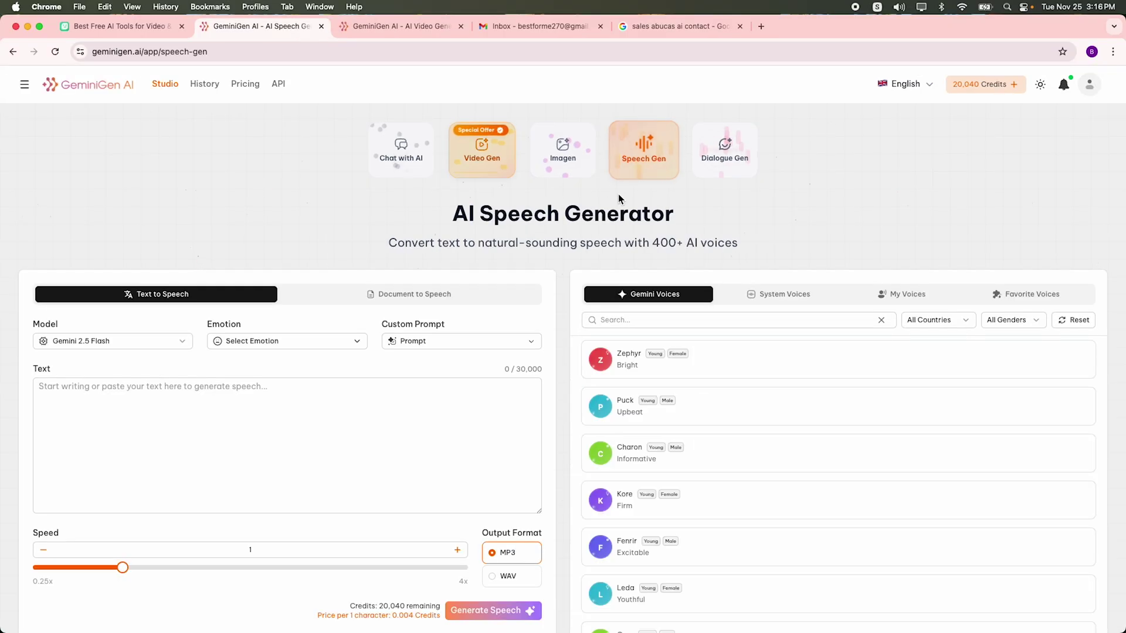
pyautogui.scroll(-3, 434, 319)
pyautogui.scroll(-10, 661, 397)
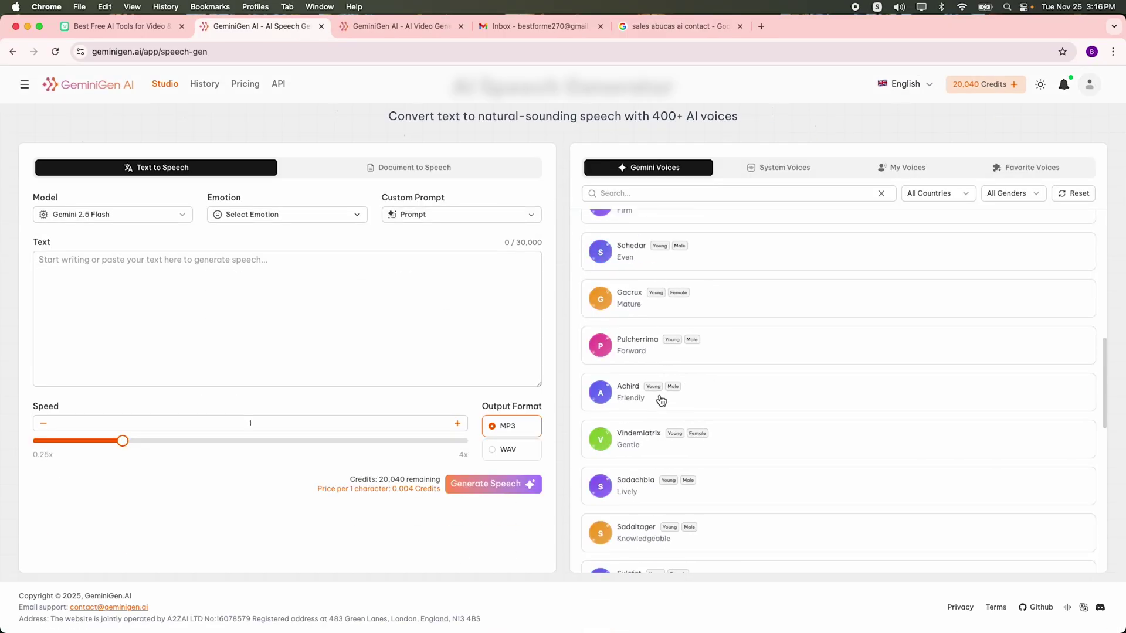
pyautogui.scroll(-5, 660, 400)
pyautogui.scroll(3, 661, 400)
pyautogui.scroll(5, 663, 390)
pyautogui.scroll(7, 821, 395)
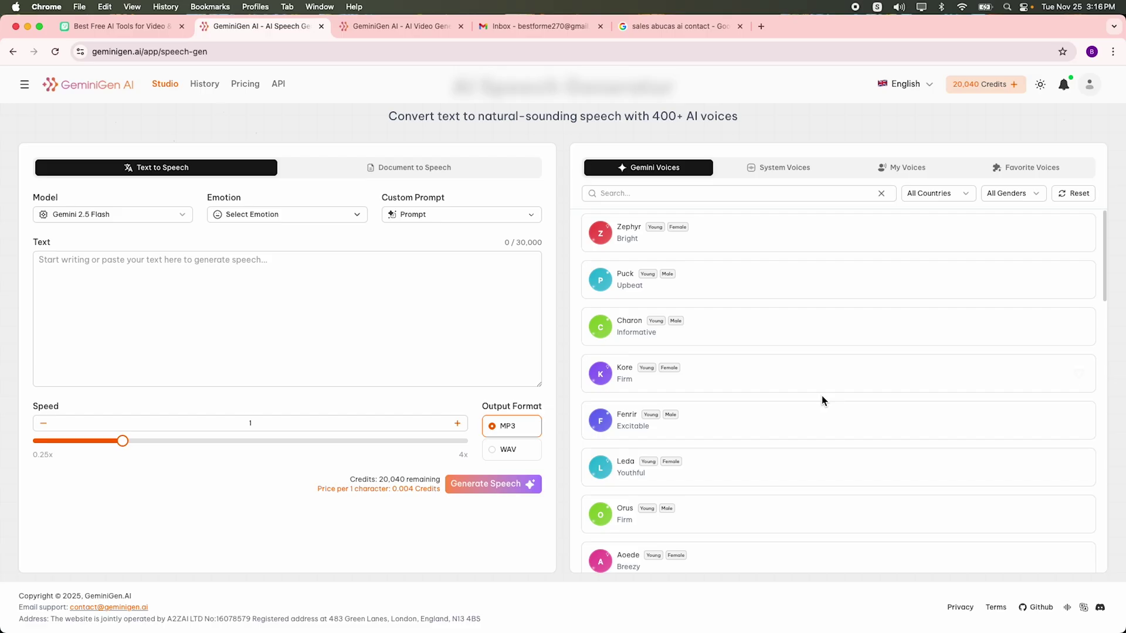
pyautogui.scroll(3, 821, 394)
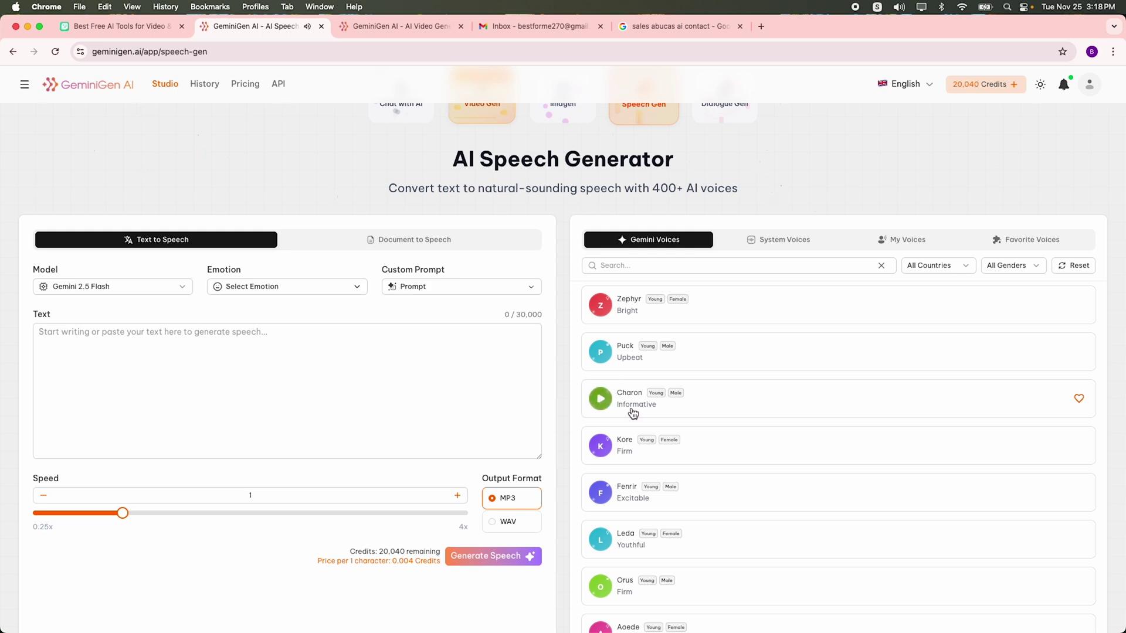
pyautogui.scroll(-2, 632, 413)
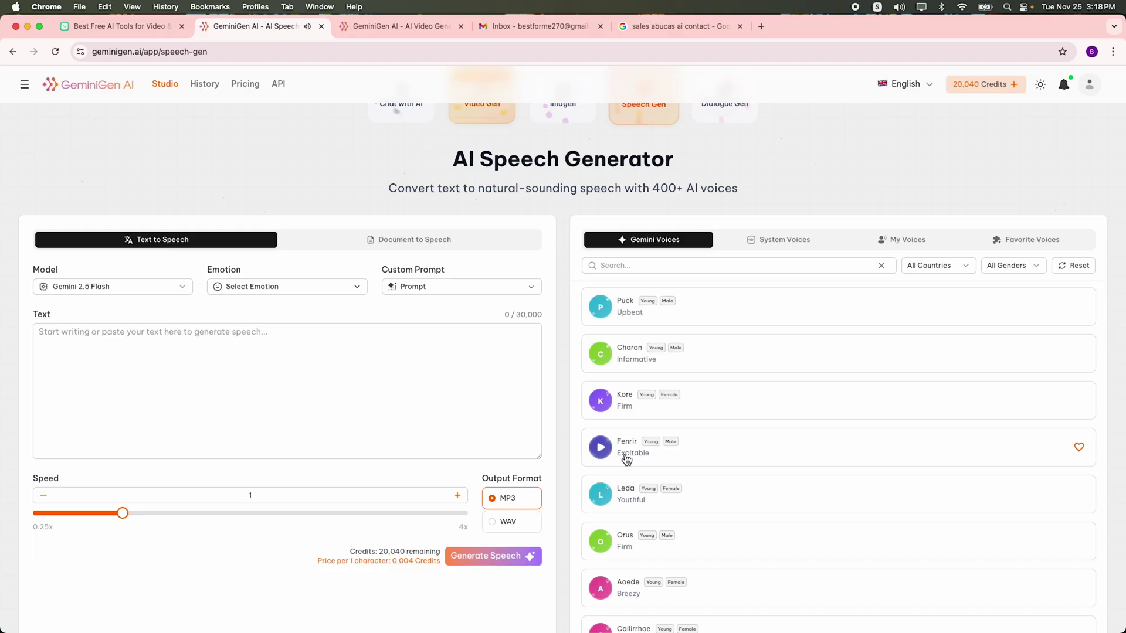
pyautogui.scroll(-3, 634, 465)
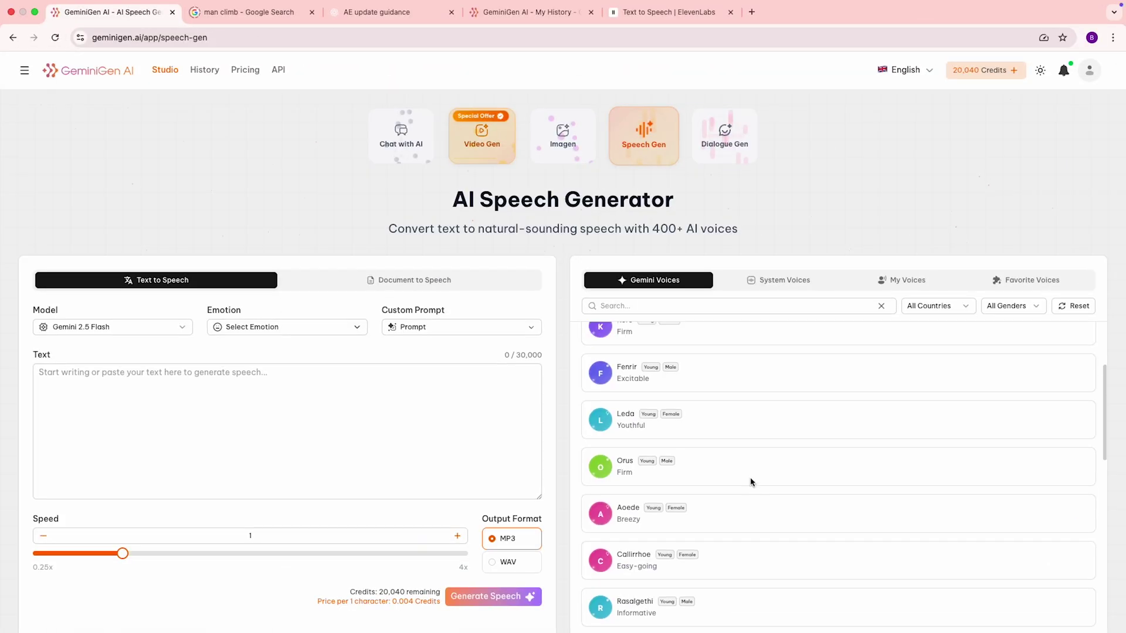
pyautogui.scroll(3, 651, 451)
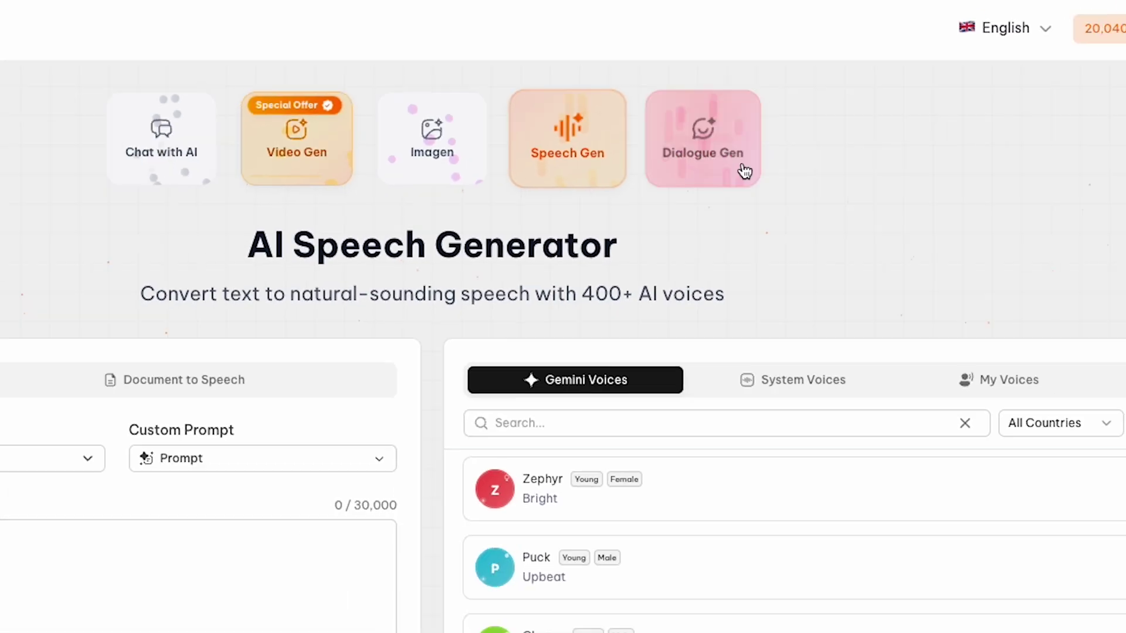
# - Switch to the Dialogue Gen page for multi-speaker conversations
pyautogui.click(732, 140)
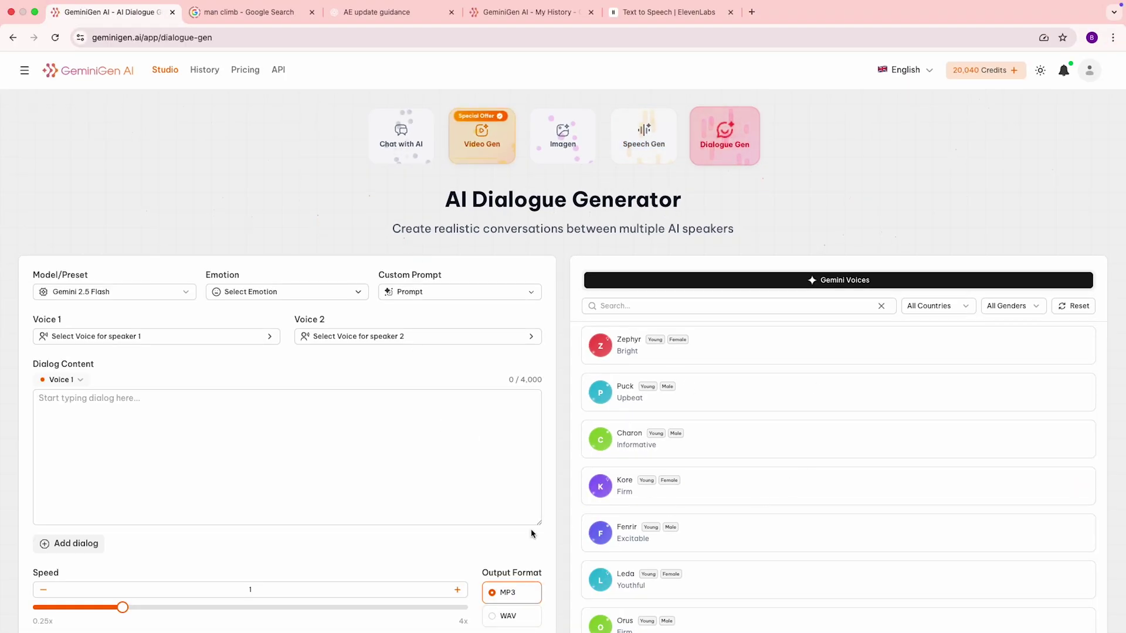
pyautogui.scroll(-2, 284, 400)
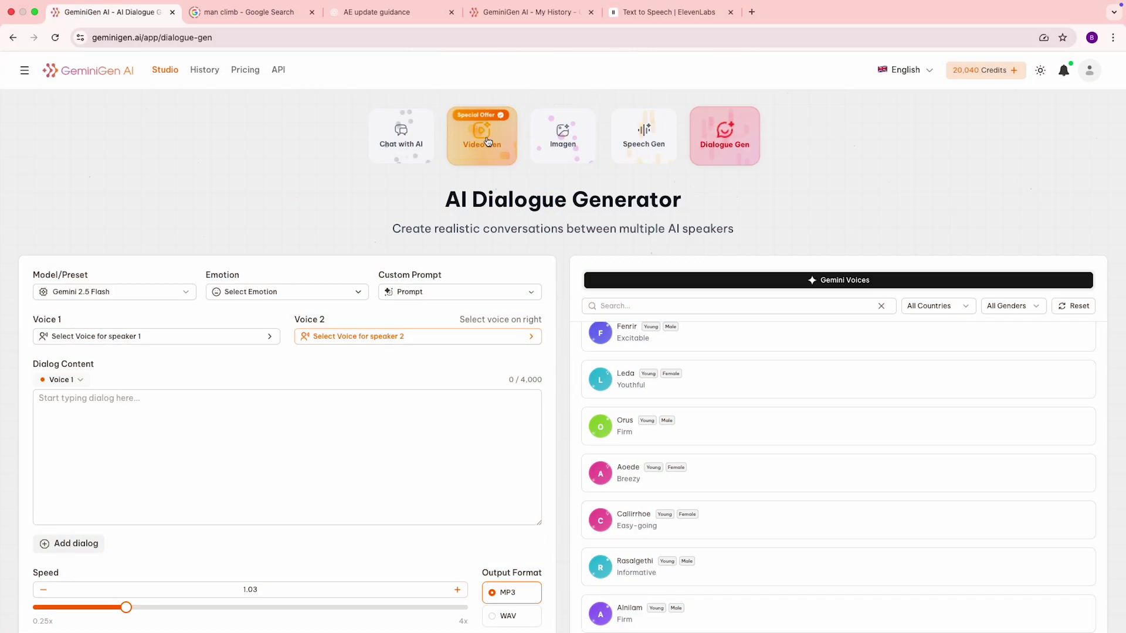
# - On the video generator, choose the Veo provider with the Veo 3.1 Fast model
pyautogui.click(487, 142)
pyautogui.scroll(-3, 226, 231)
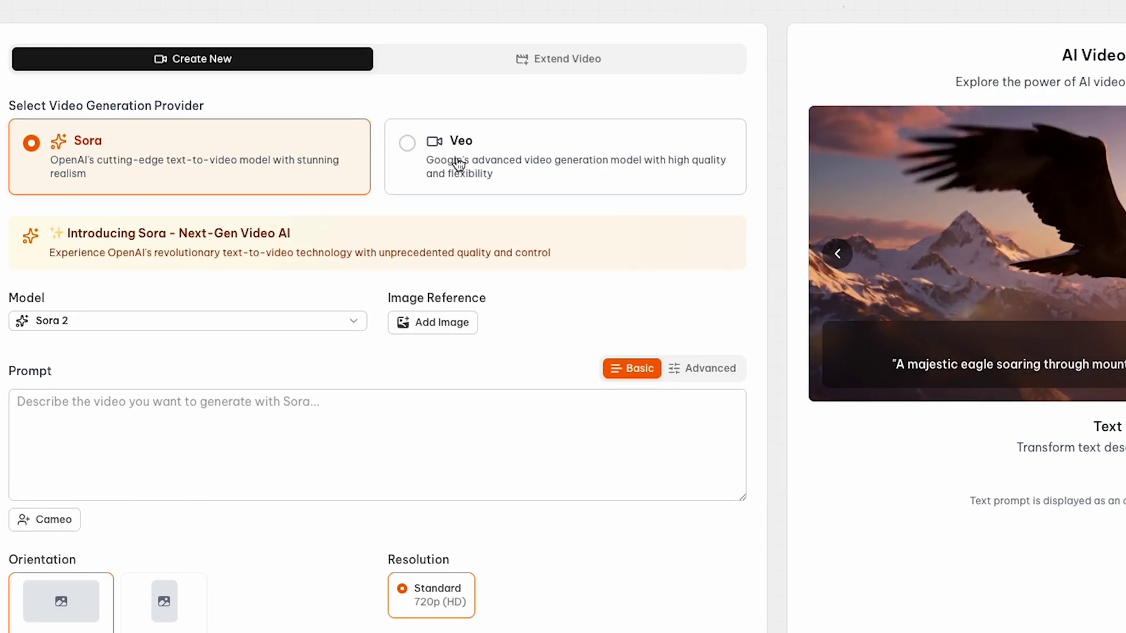
pyautogui.click(413, 144)
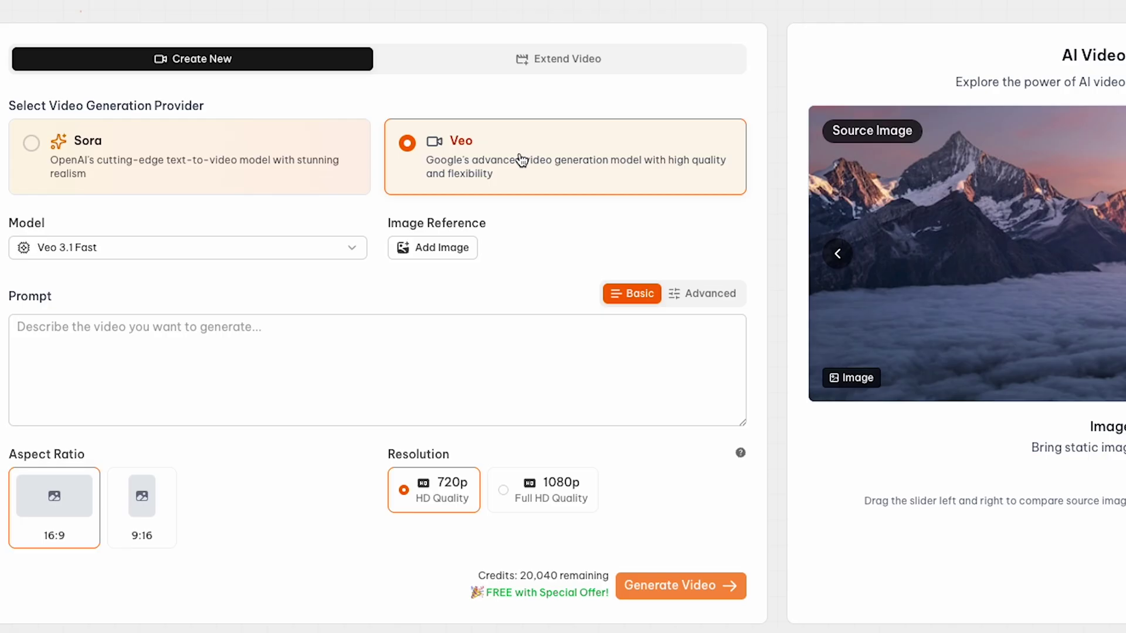
pyautogui.scroll(1, 555, 172)
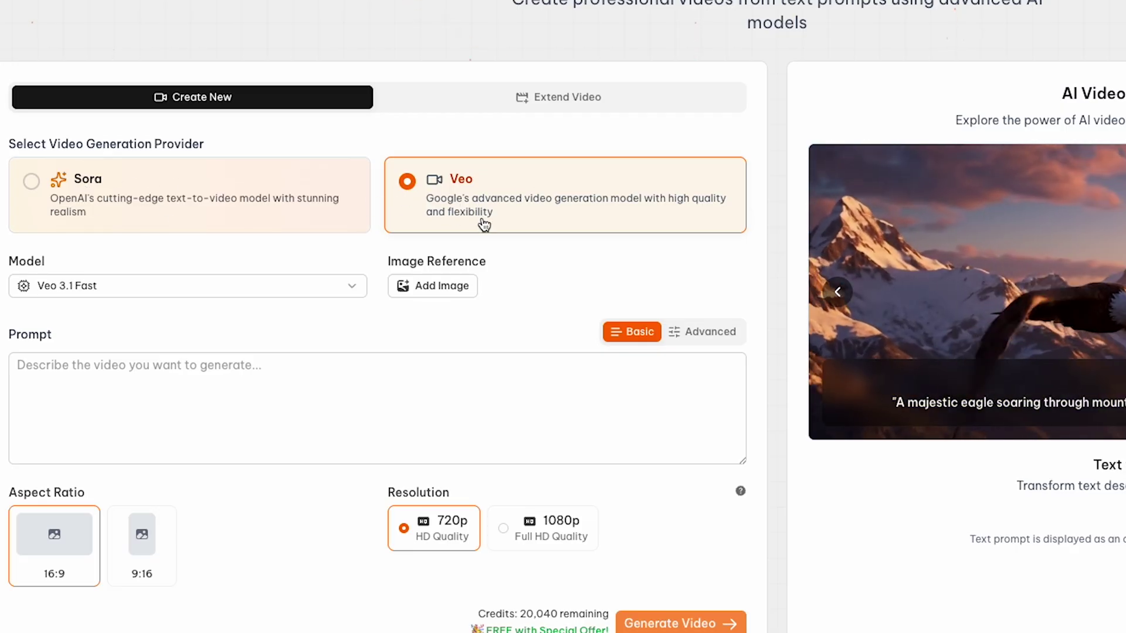
pyautogui.click(268, 286)
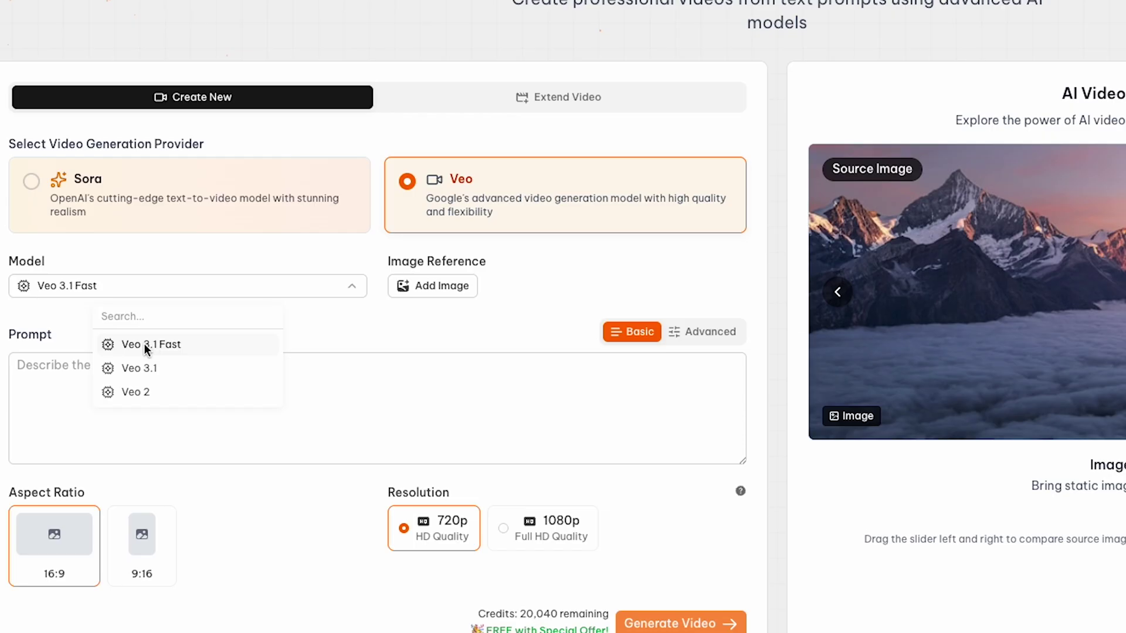
pyautogui.click(146, 341)
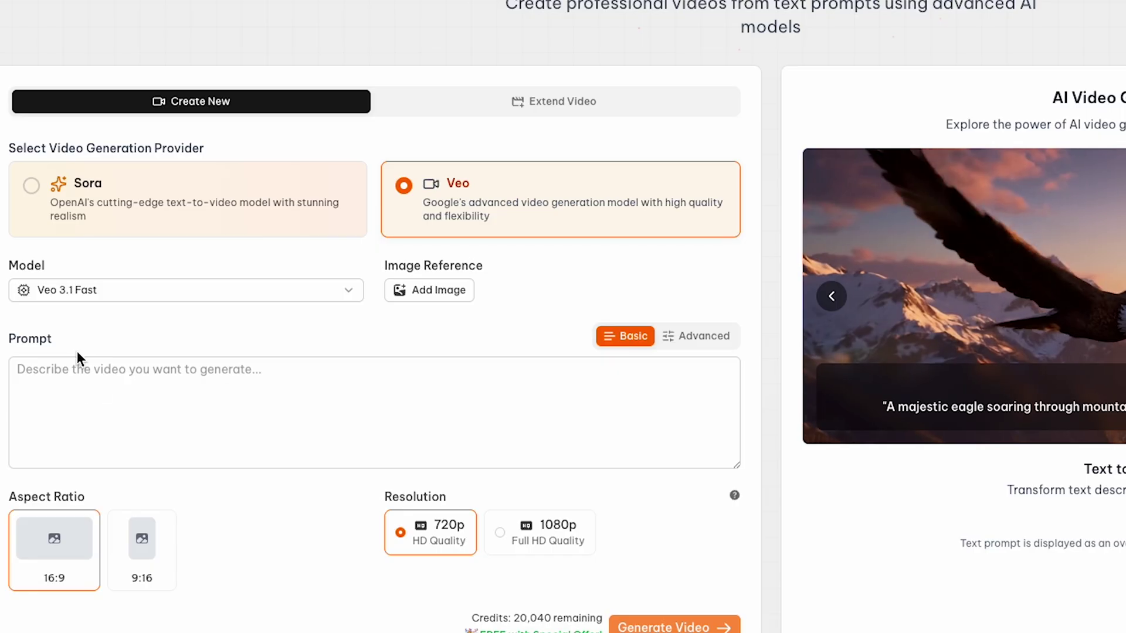
# - Paste the lone-soldier misty-forest prompt into the prompt box and select its full text
pyautogui.click(92, 385)
pyautogui.write('“A lone army soldier walking through a dense forest at dawn, carrying a sniper rifle. Cinematic lighting, mist floating between tall trees, tactical gear, slow dramatic movement, ultra-realistic details, military stealth mood, soft sunlight rays, 4K, dynamic camera tracking from behind and side angles.”')
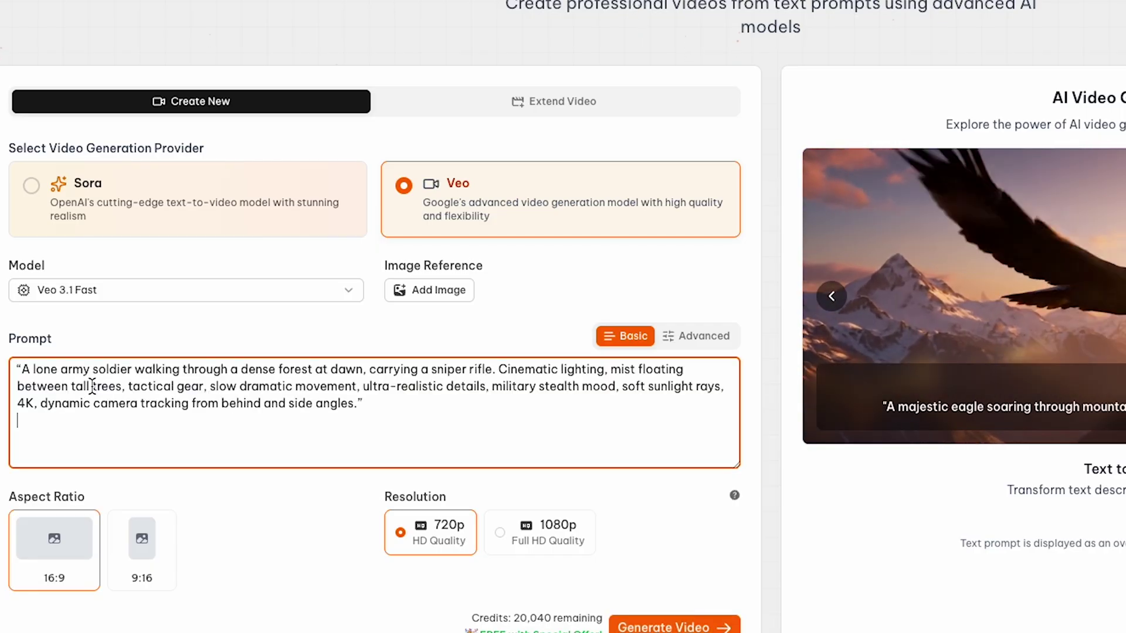
pyautogui.press('Return')
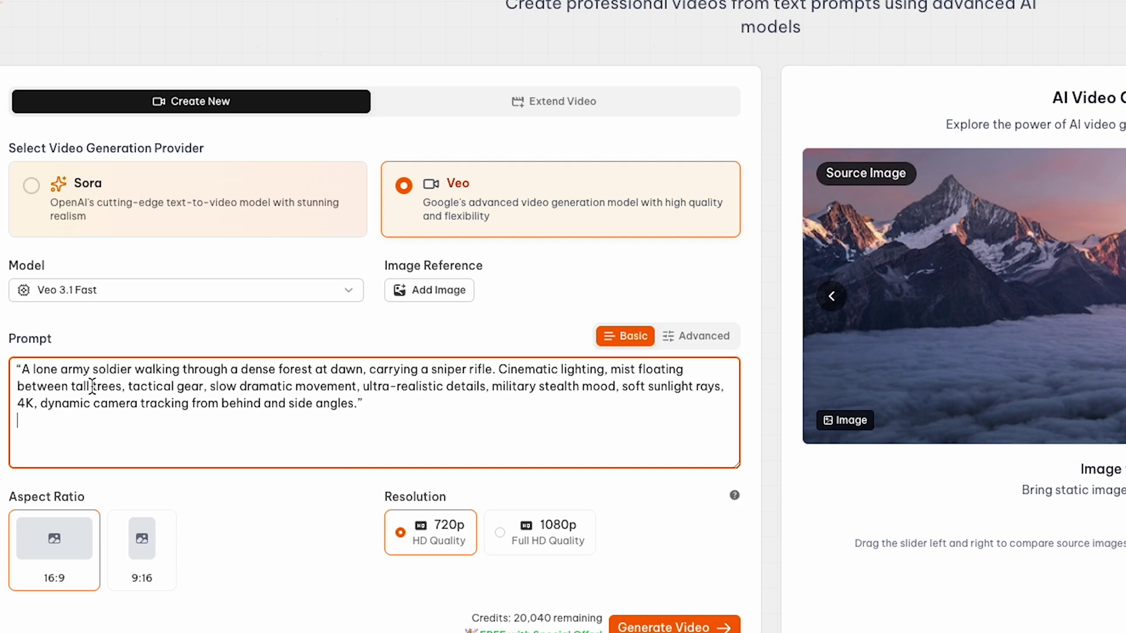
pyautogui.moveTo(21, 370); pyautogui.dragTo(250, 369)
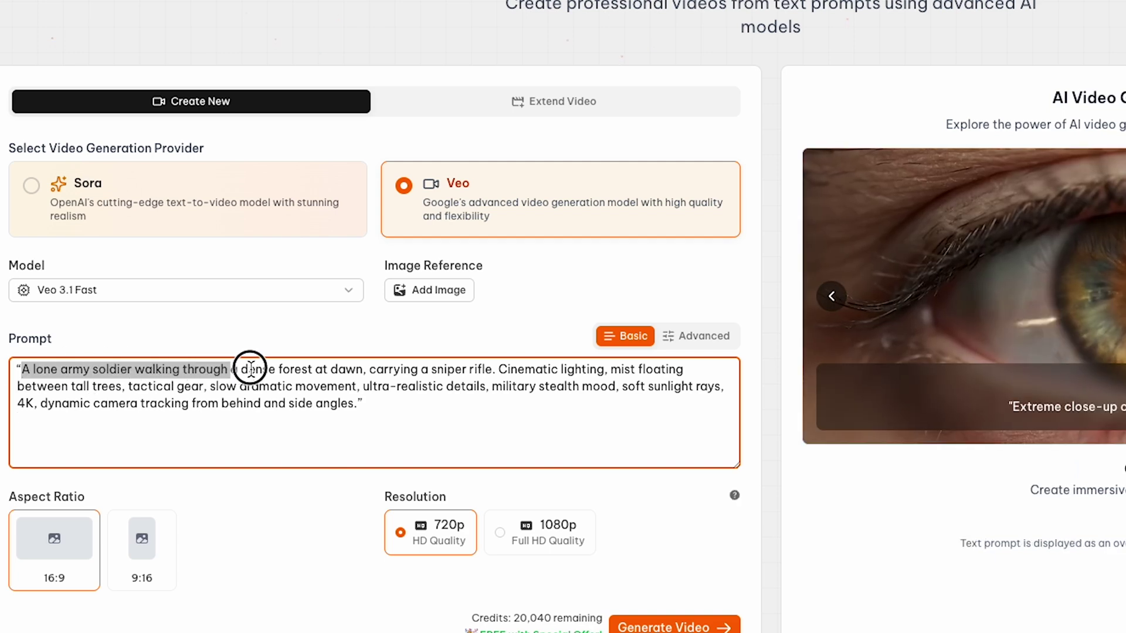
pyautogui.moveTo(250, 370)
pyautogui.mouseDown()
pyautogui.moveTo(679, 372)
pyautogui.moveTo(125, 388)
pyautogui.moveTo(354, 384)
pyautogui.mouseUp()
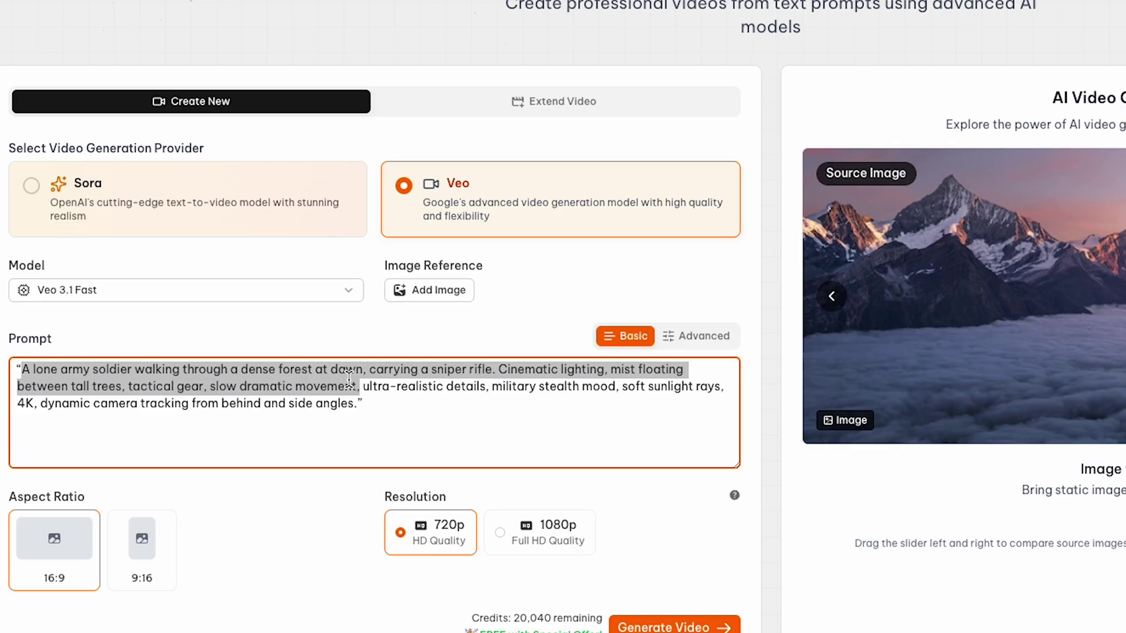
pyautogui.click(411, 408)
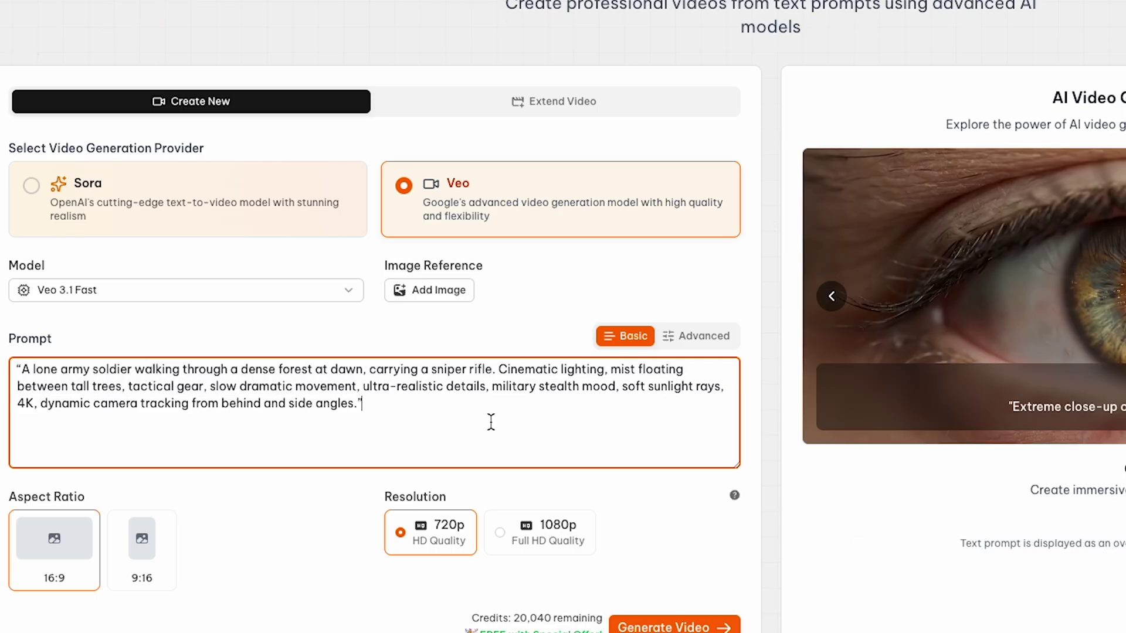
pyautogui.tripleClick(307, 407)
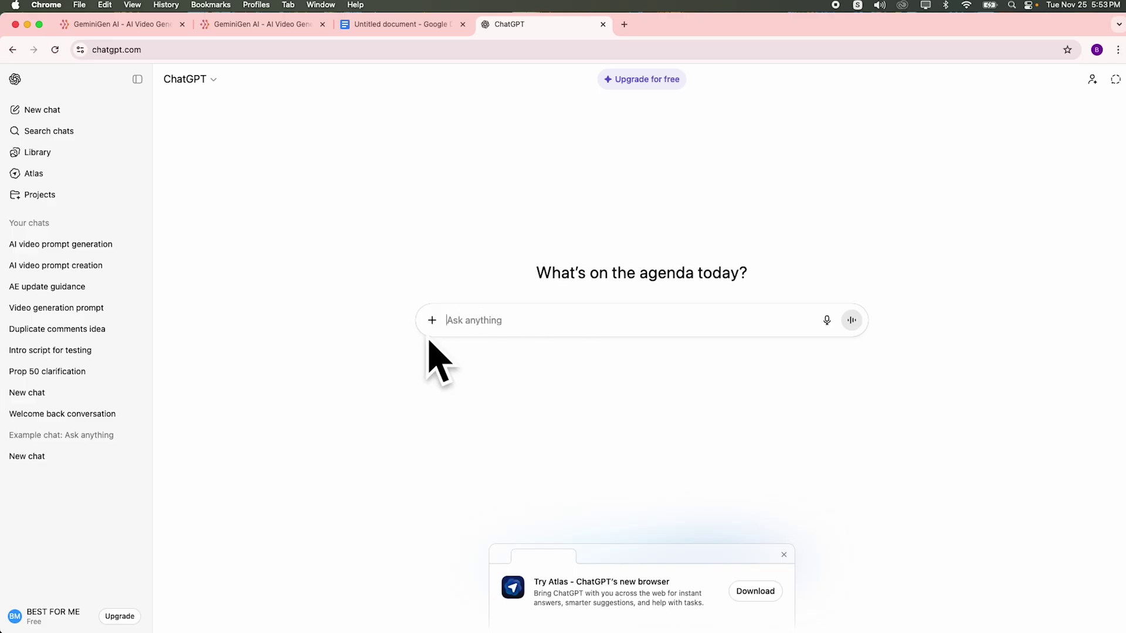
# - Ask ChatGPT for a cinematic sniper-rifle soldier forest prompt and select the returned paragraph
pyautogui.click(465, 327)
pyautogui.write('“Bro, make a prompt like this: an army man walking in a forest with a sniper gun for my AI video generation')
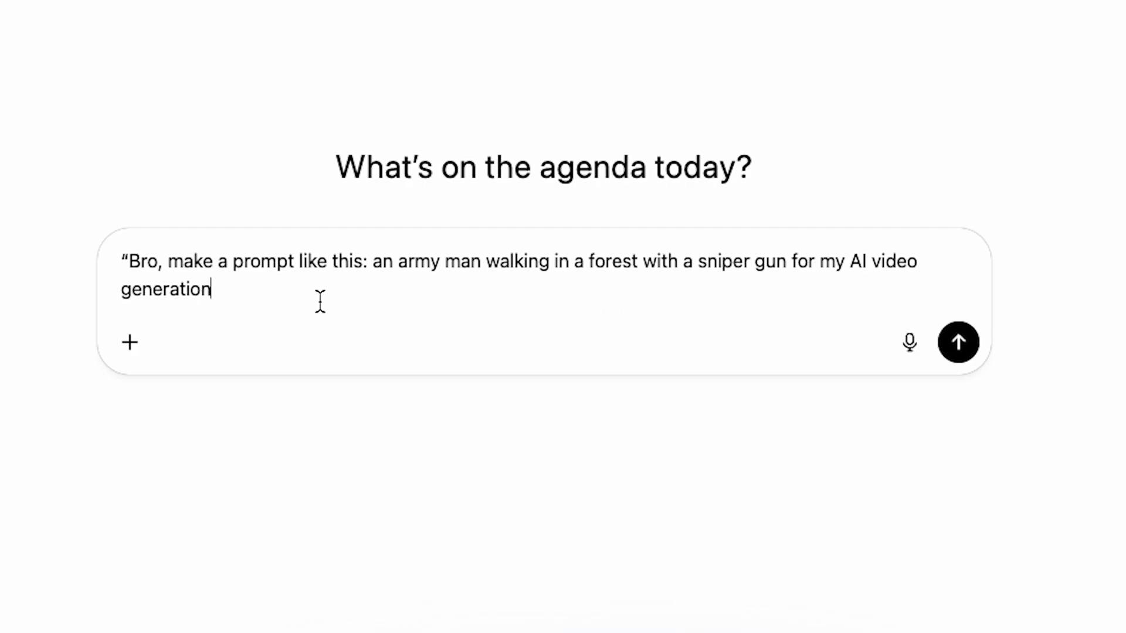
pyautogui.moveTo(263, 300); pyautogui.dragTo(125, 246)
pyautogui.click(255, 290)
pyautogui.press('Return')
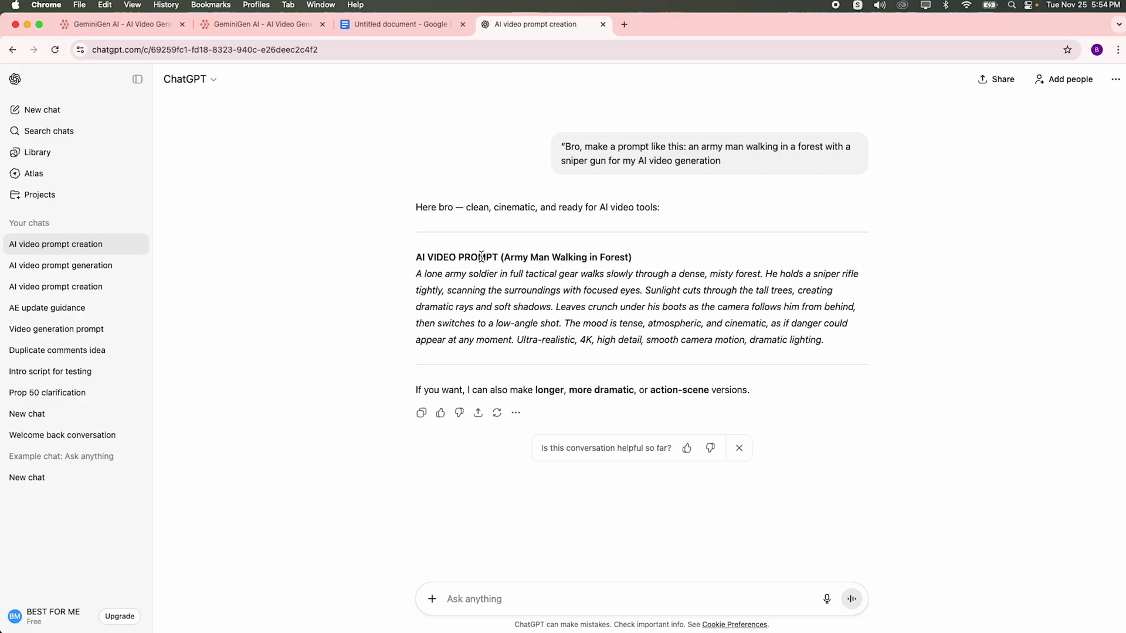
pyautogui.moveTo(416, 273); pyautogui.dragTo(868, 354)
pyautogui.press('super+2')
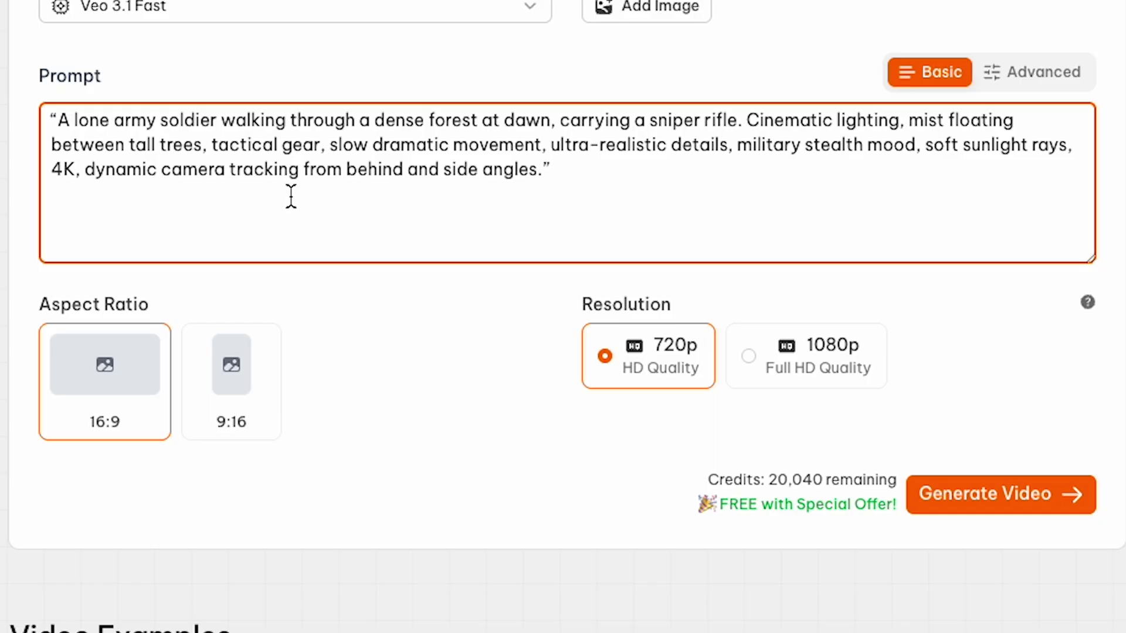
# - Set the resolution to 1080p and generate the soldier forest video
pyautogui.moveTo(54, 307); pyautogui.dragTo(128, 304)
pyautogui.click(583, 394)
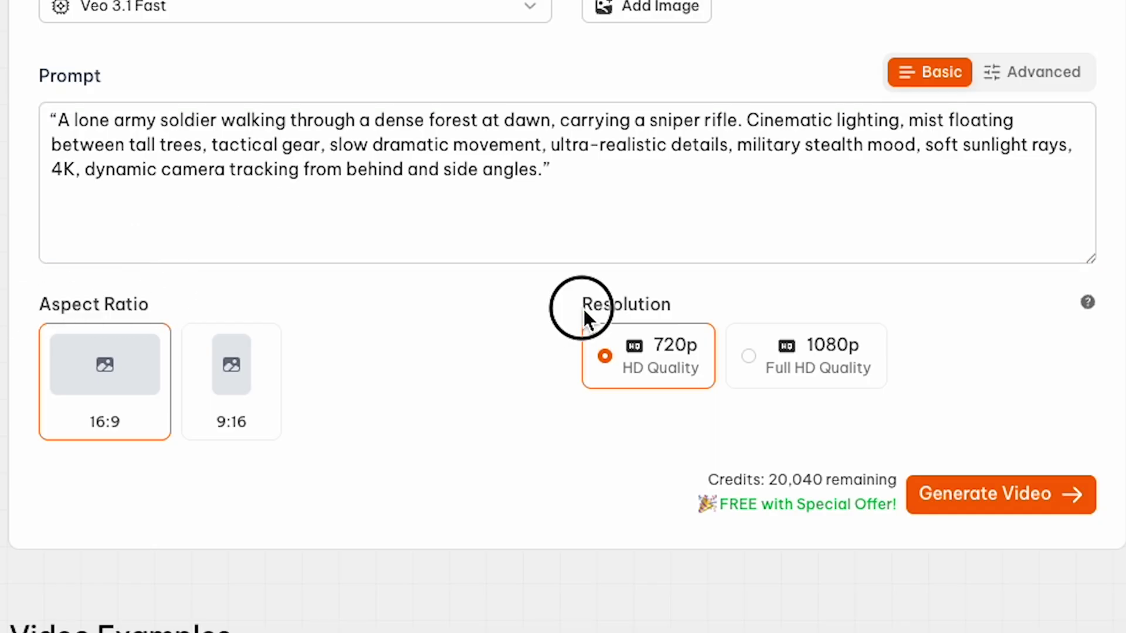
pyautogui.moveTo(583, 309); pyautogui.dragTo(810, 316)
pyautogui.click(829, 369)
pyautogui.click(968, 494)
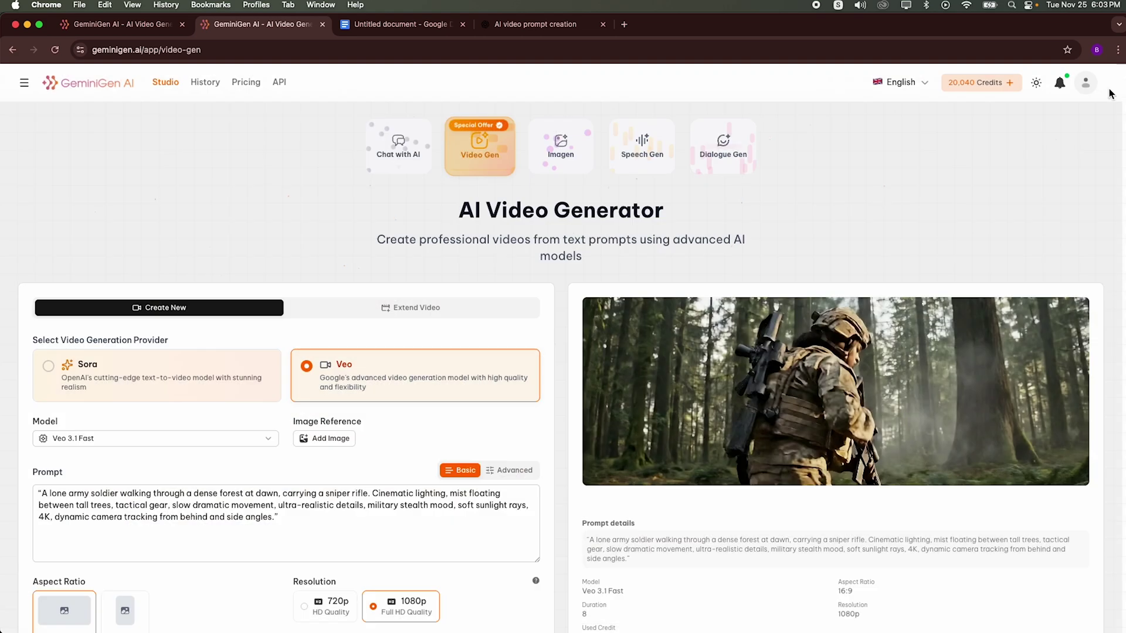
pyautogui.scroll(-3, 1104, 97)
pyautogui.scroll(1, 723, 489)
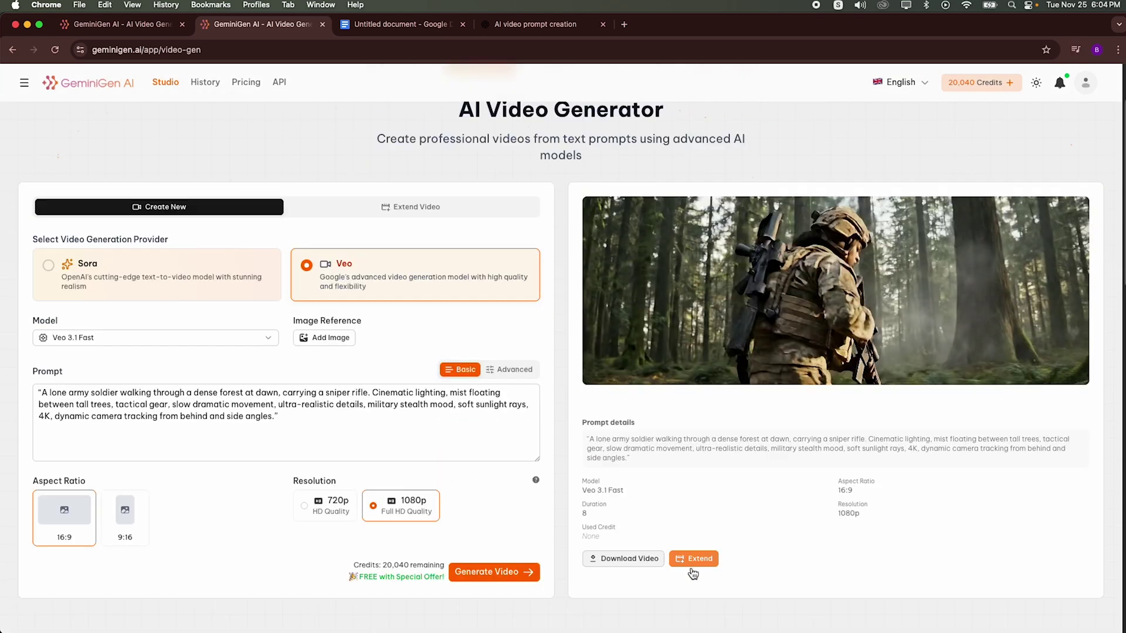
# - Start extending the soldier video and clear the carried-over prompt
pyautogui.click(693, 560)
pyautogui.press('Escape')
pyautogui.press('BackSpace')
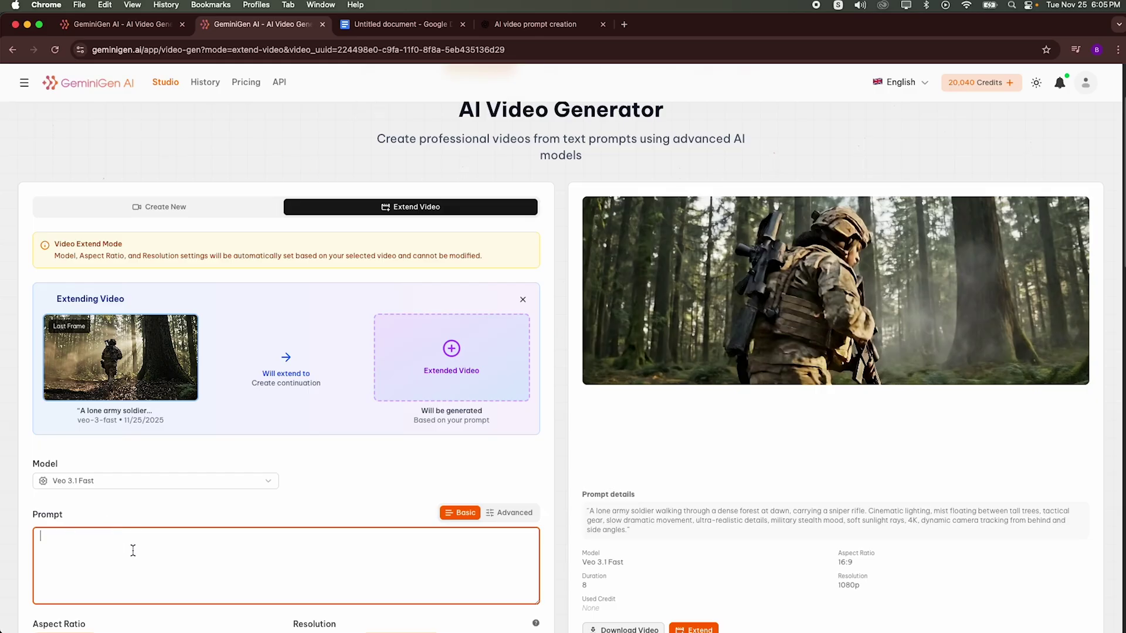
pyautogui.scroll(-1, 102, 556)
# - Capture a screenshot of the extend-video panel for the ChatGPT chat
pyautogui.press('super+shift+4')
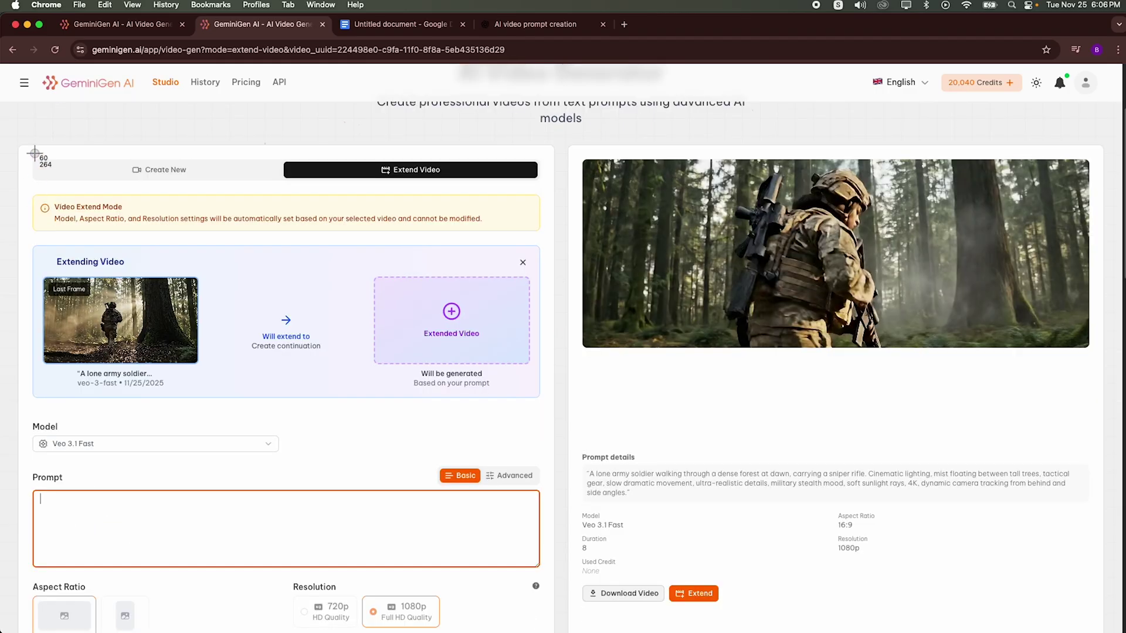
pyautogui.moveTo(34, 154); pyautogui.dragTo(549, 630)
pyautogui.press('super+4')
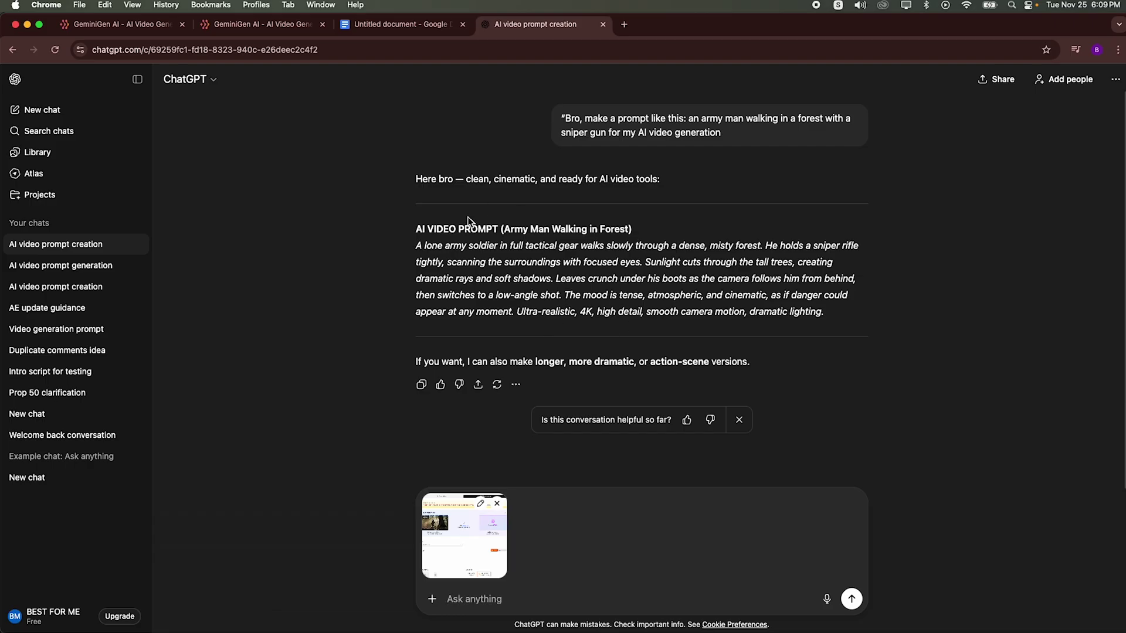
# - Ask ChatGPT to extend the prompt with the soldier aiming his sniper rifle at a zombie-virus girl, then select the result
pyautogui.click(475, 604)
pyautogui.write('Hey can u pleas')
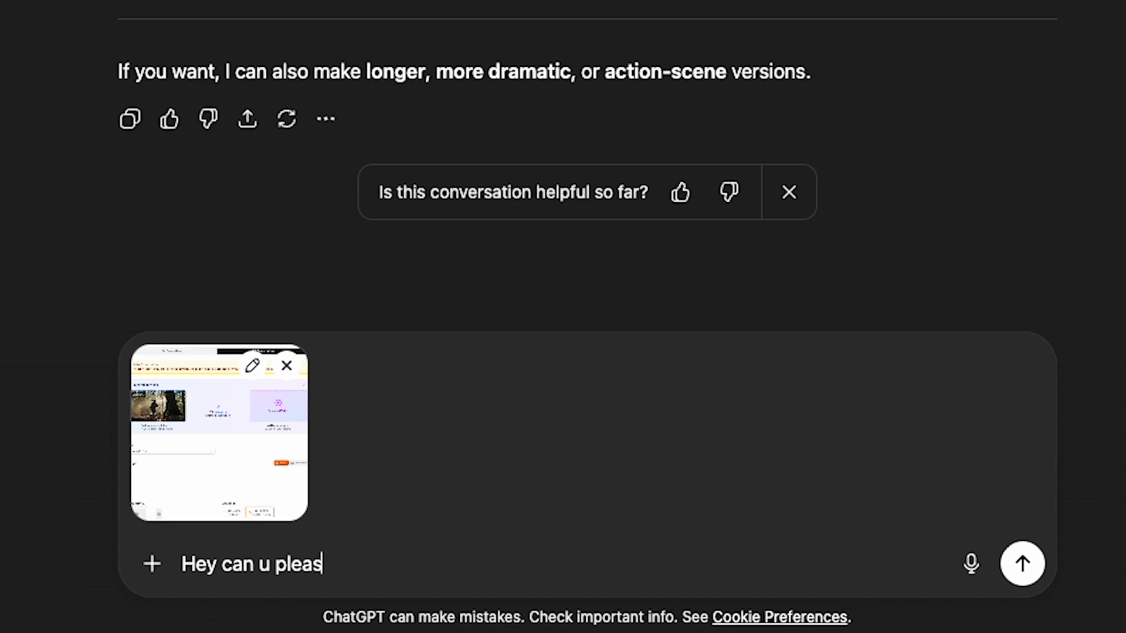
pyautogui.write(' Extended Video prompt a')
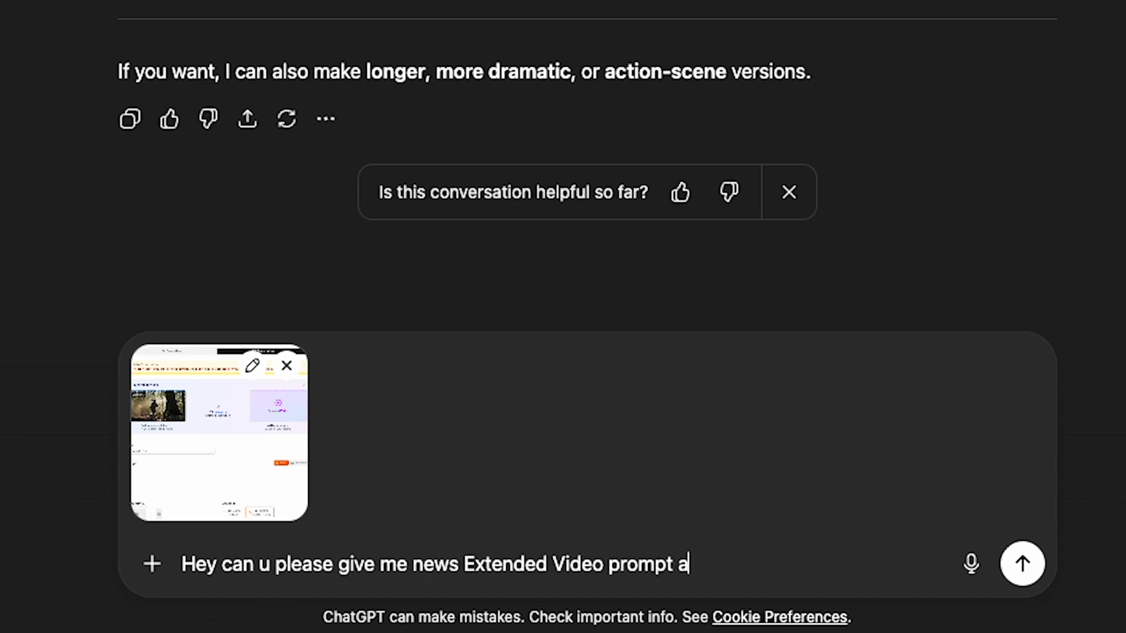
pyautogui.write(' clicp')
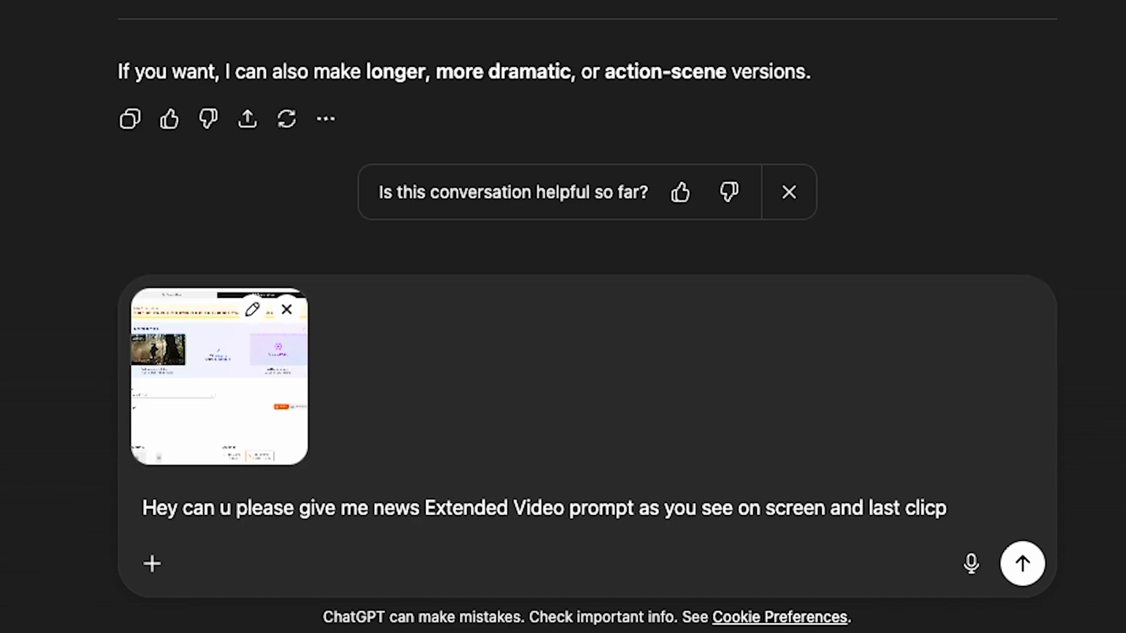
pyautogui.write("on that seen  Suddenly he notices a zombie-virus-infected girl The soldier raises his sniper rifle  focusing on the zombie girl's")
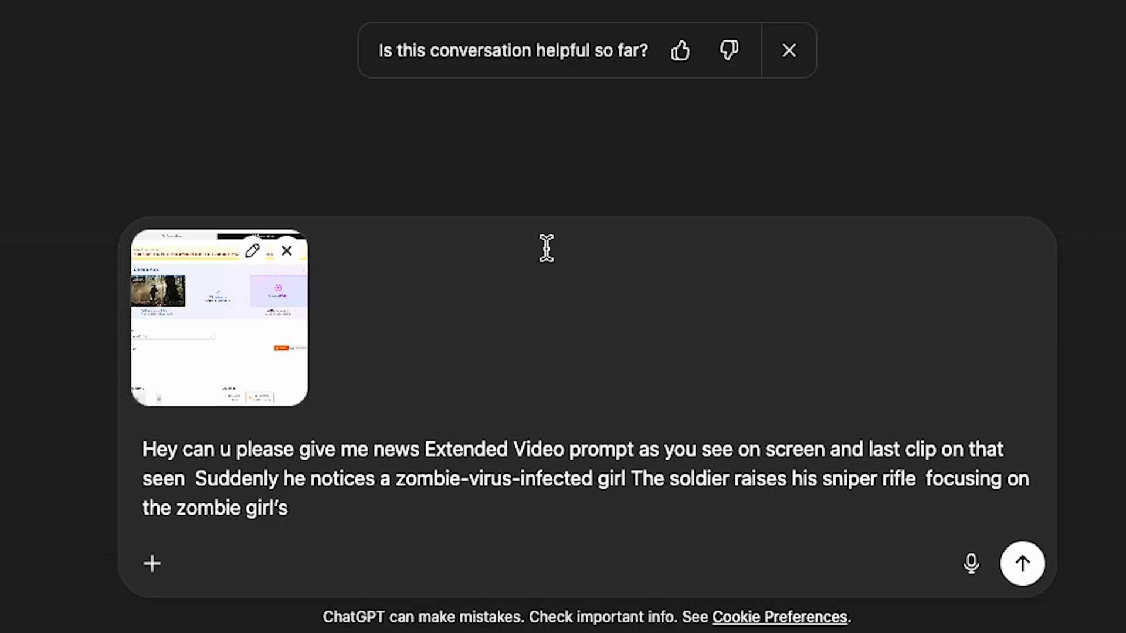
pyautogui.press('Return')
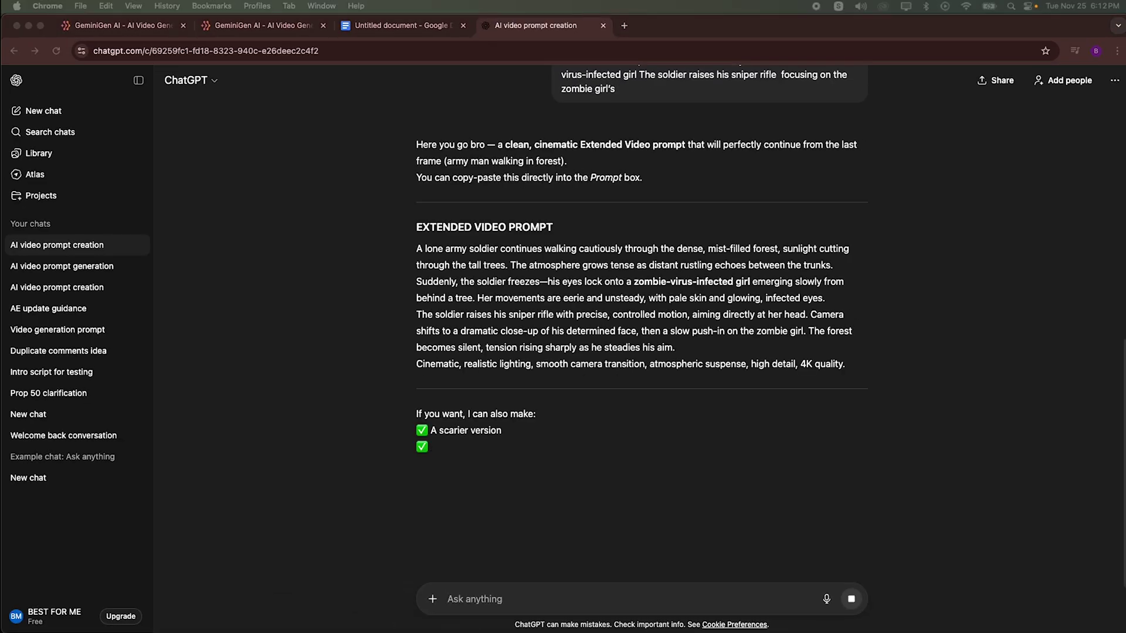
pyautogui.moveTo(846, 365); pyautogui.dragTo(416, 250)
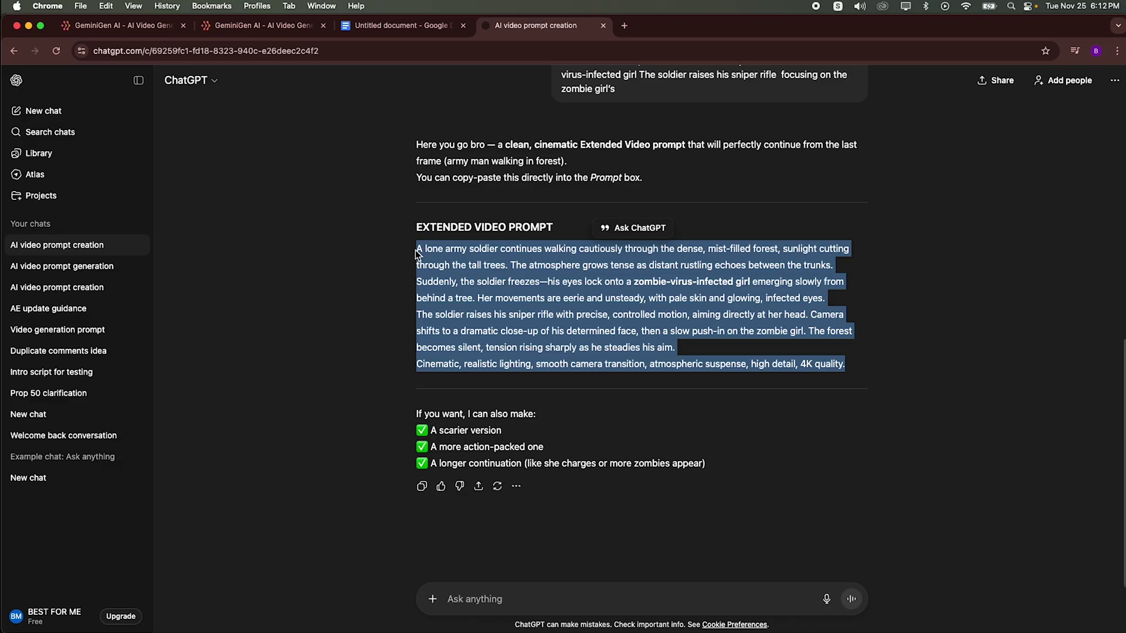
# - Paste the zombie-girl prompt into GeminiGen's extend form and generate the continuation clip
pyautogui.press('super+c')
pyautogui.click(265, 25)
pyautogui.press('super+v')
pyautogui.scroll(2, 149, 502)
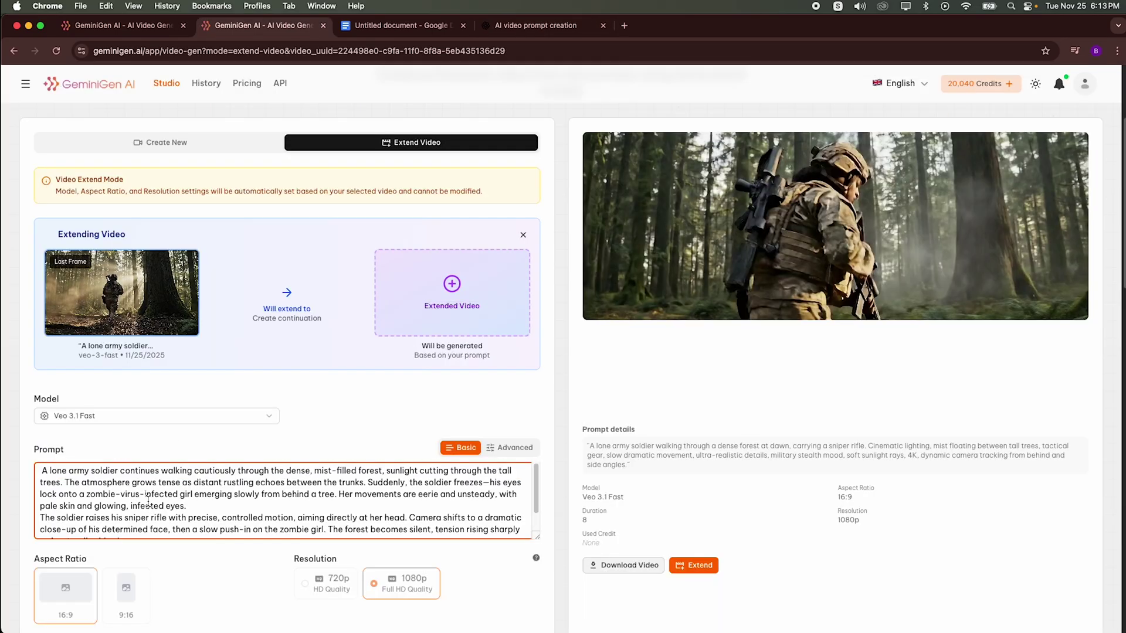
pyautogui.scroll(-2, 149, 502)
pyautogui.scroll(-2, 422, 564)
pyautogui.click(486, 542)
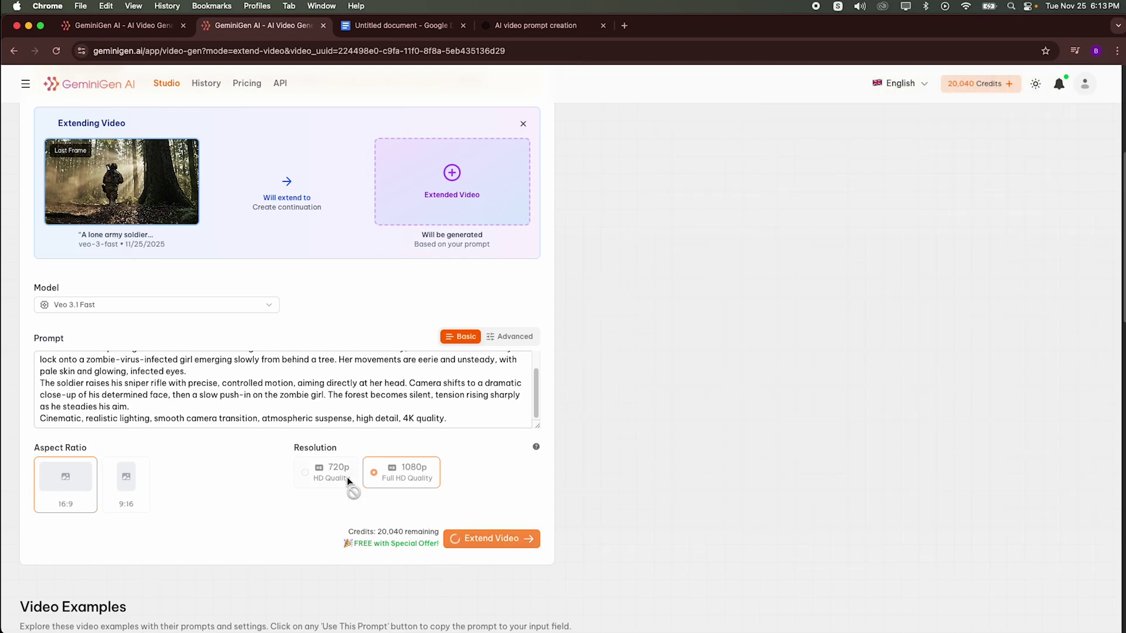
pyautogui.scroll(2, 488, 526)
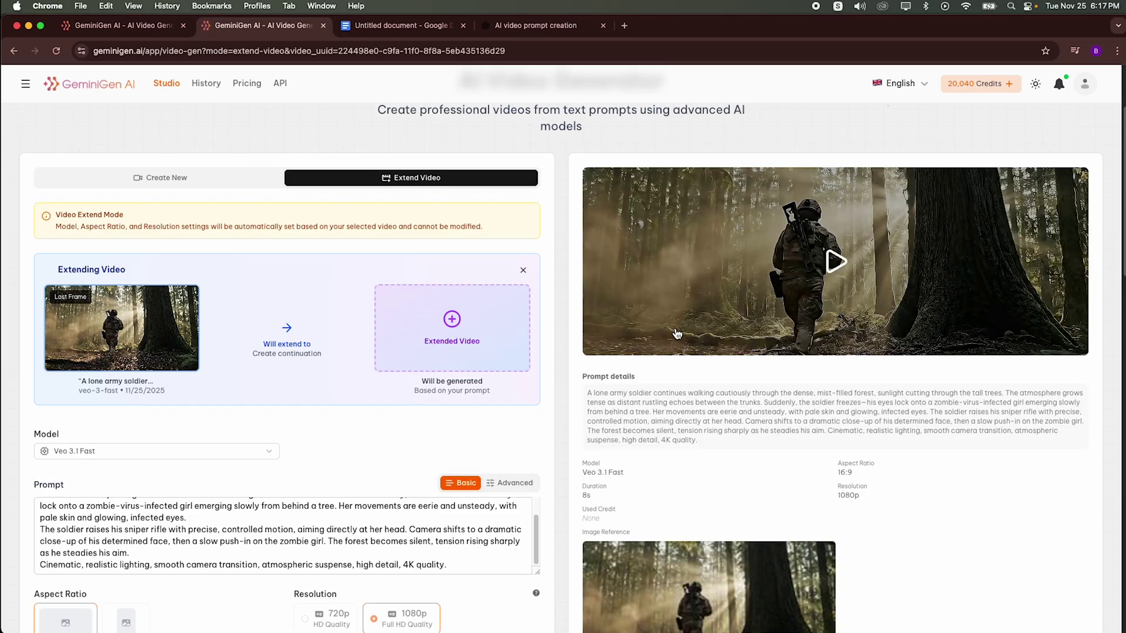
pyautogui.scroll(-3, 803, 262)
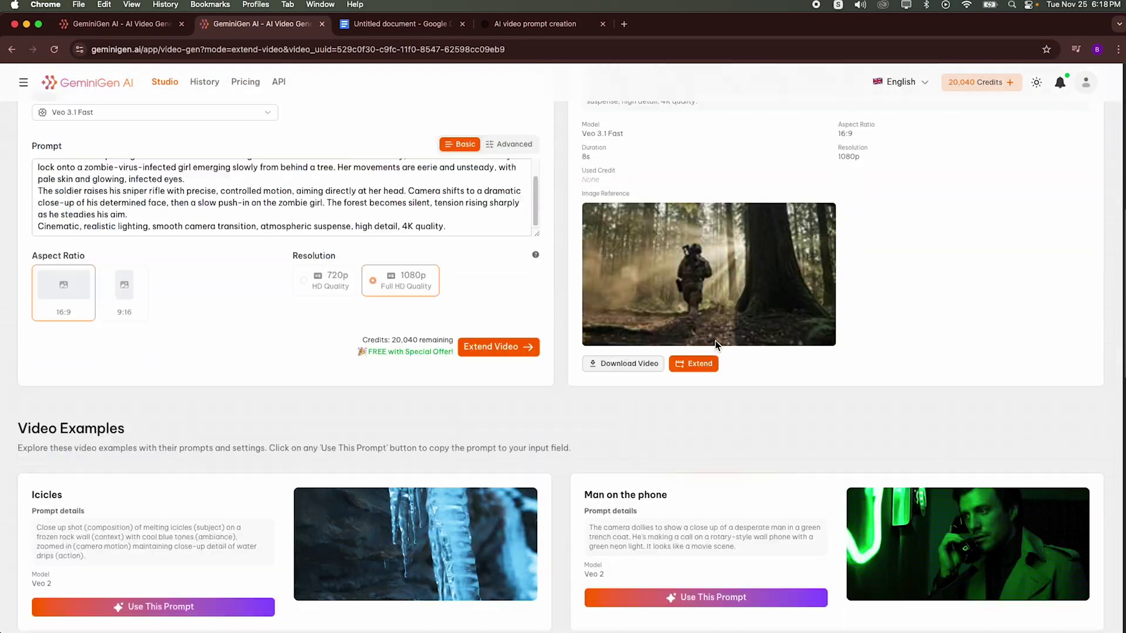
pyautogui.scroll(5, 700, 378)
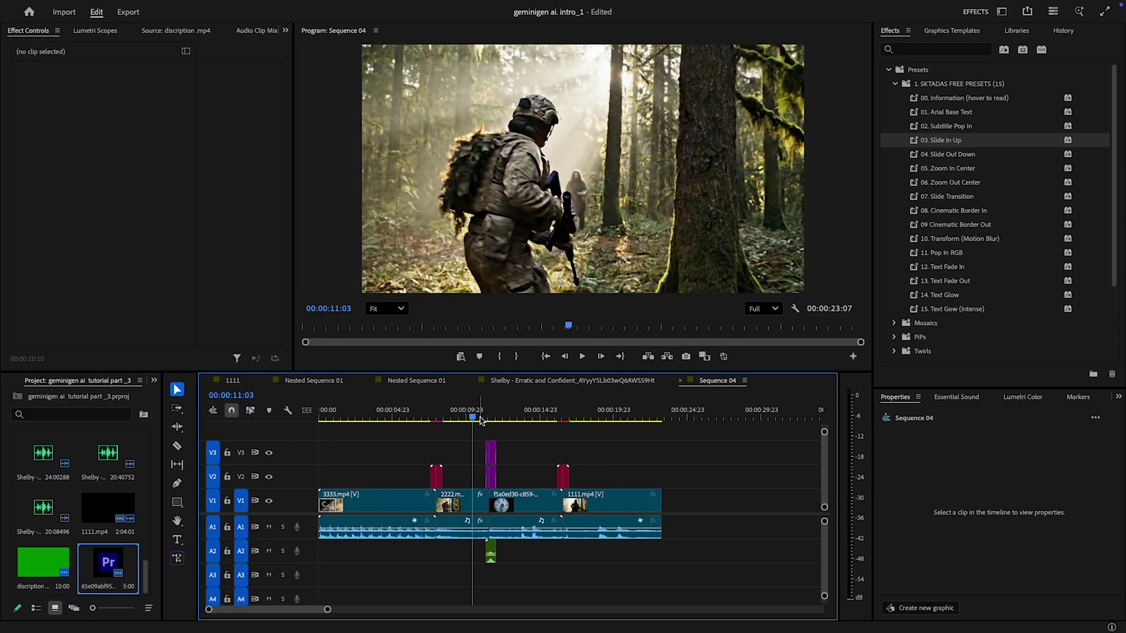
# - Scrub back and play the assembled soldier-and-zombie sequence in Premiere Pro from the start
pyautogui.moveTo(473, 421)
pyautogui.mouseDown()
pyautogui.moveTo(320, 423)
pyautogui.moveTo(491, 439)
pyautogui.mouseUp()
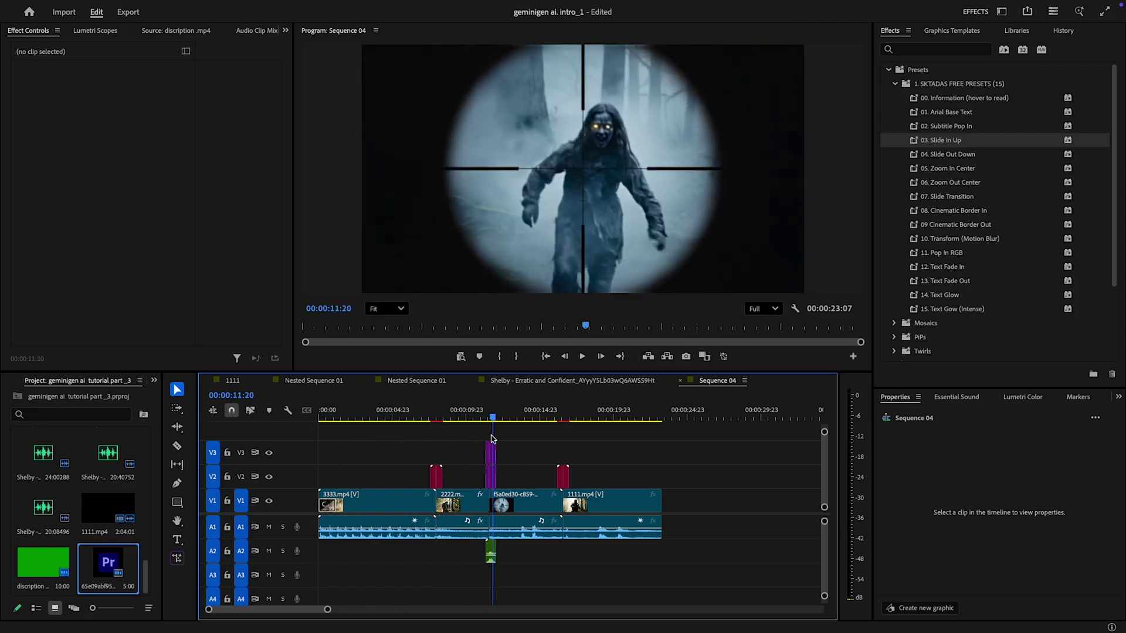
pyautogui.press('Home')
pyautogui.press('space')
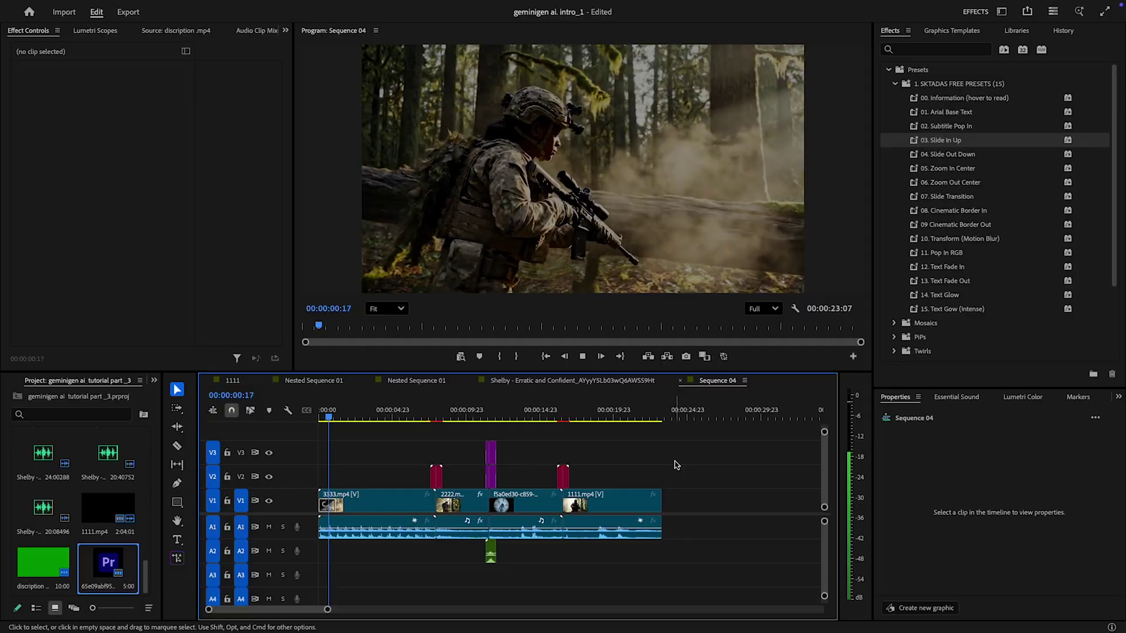